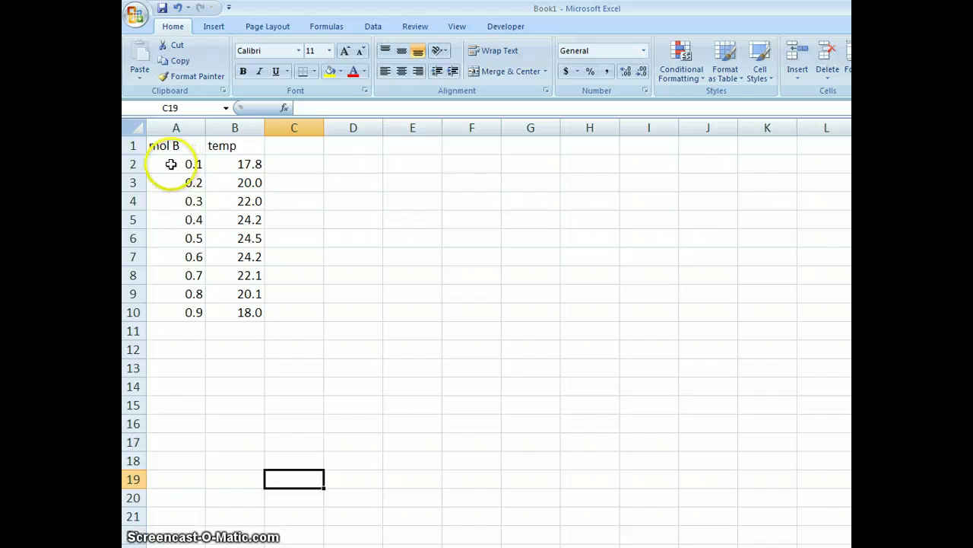
Step: Try out a scatter chart with smooth lines and markers for the data in A2:B10, and undo its insertion
left_click_drag(176, 164, 236, 307)
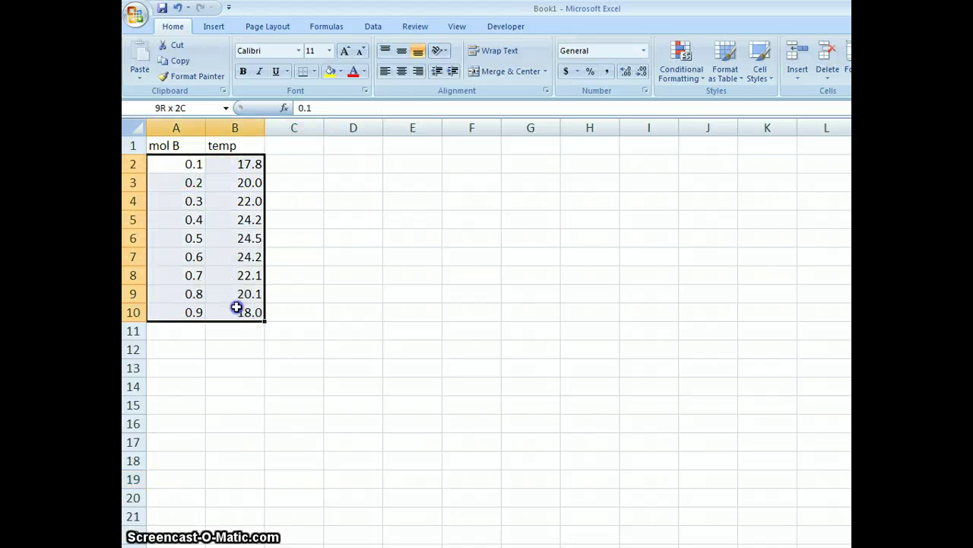
left_click(214, 30)
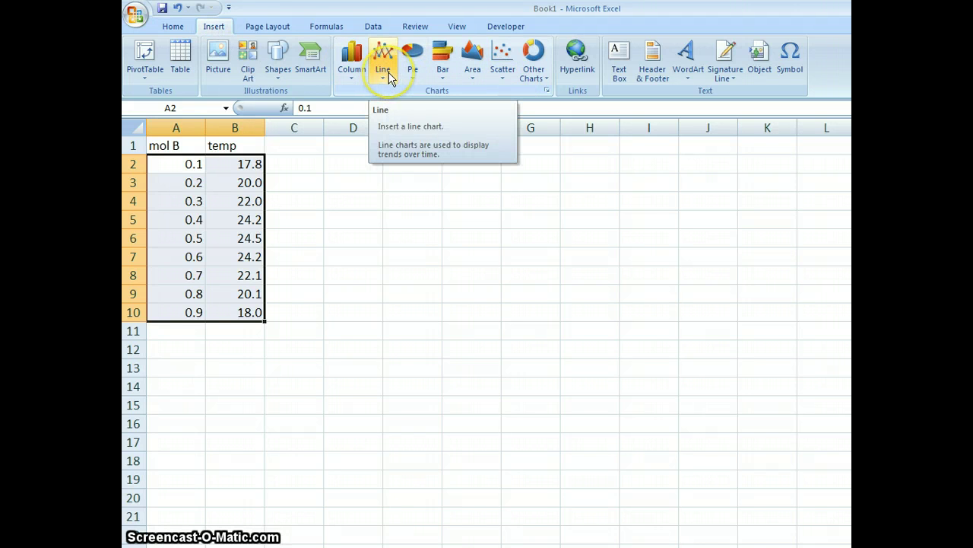
left_click(508, 72)
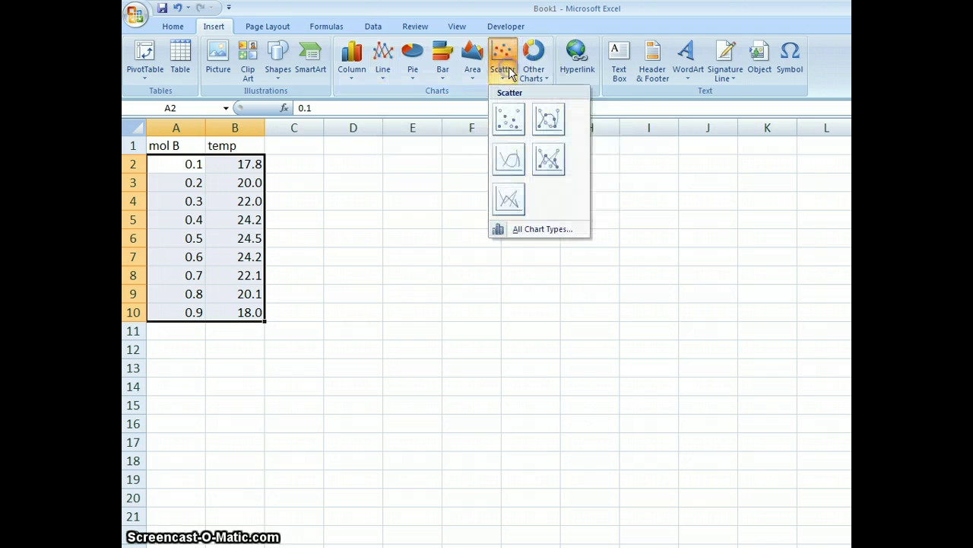
left_click(551, 120)
left_click_drag(540, 311, 448, 201)
left_click_drag(723, 304, 679, 203)
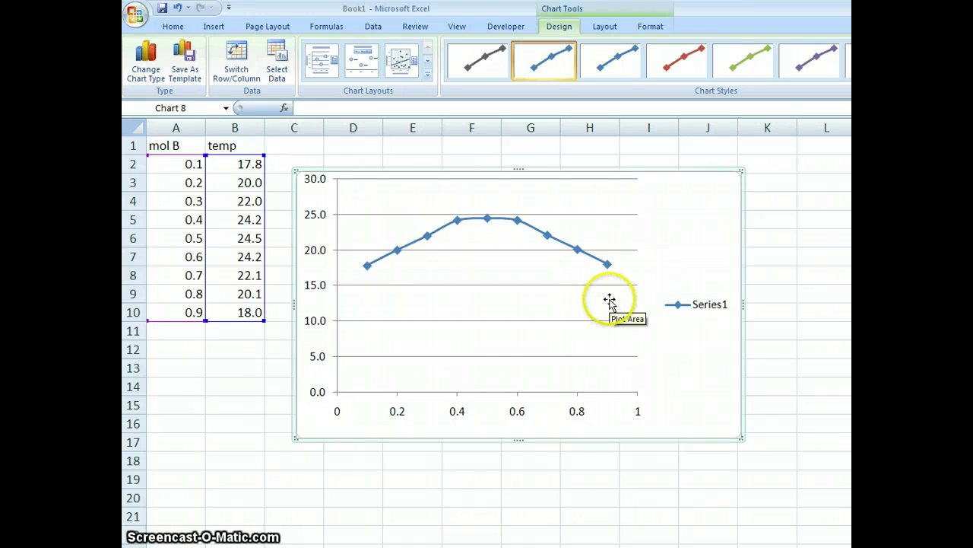
key("ctrl+z")
key("ctrl+z")
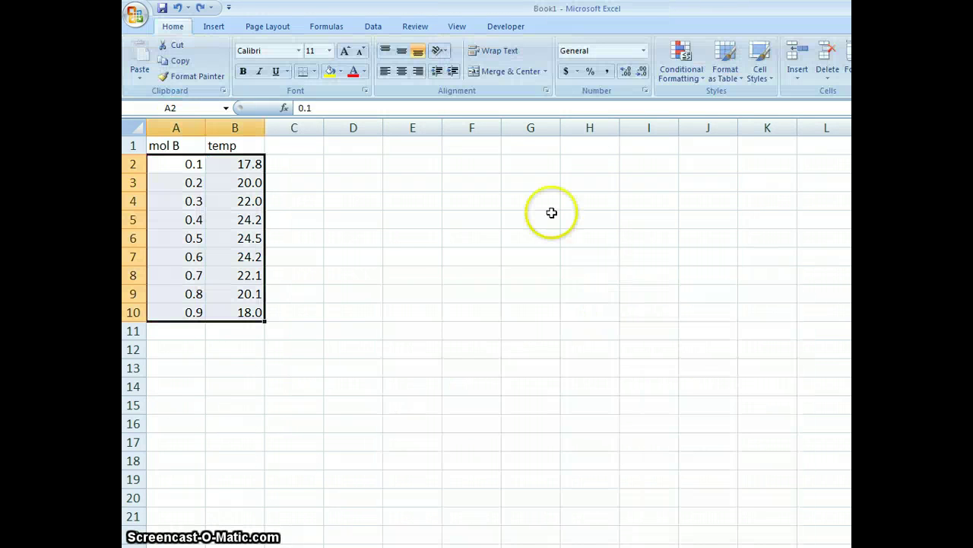
Step: Insert a markers-only scatter chart of A2:B10 and move it out of the way, below and to the right of the data
left_click(216, 26)
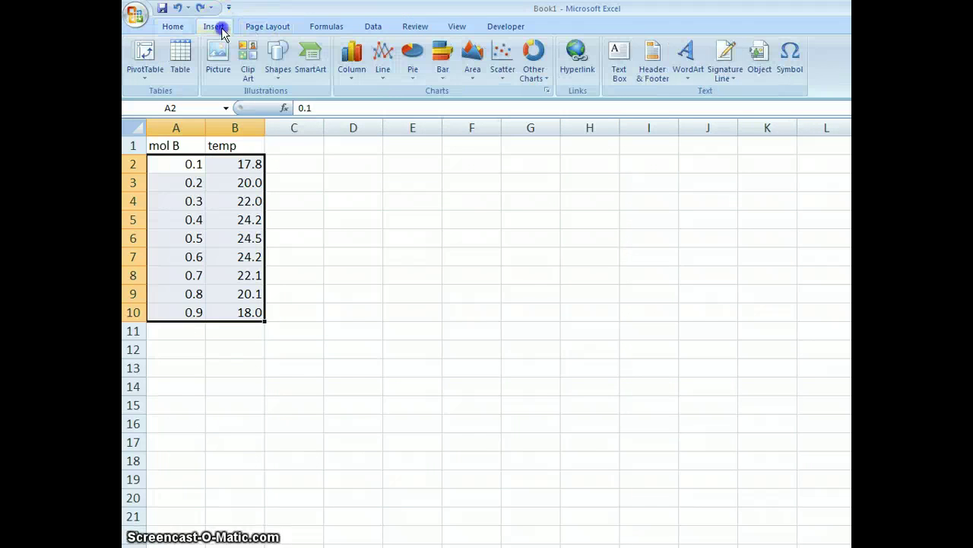
left_click(502, 69)
left_click(514, 131)
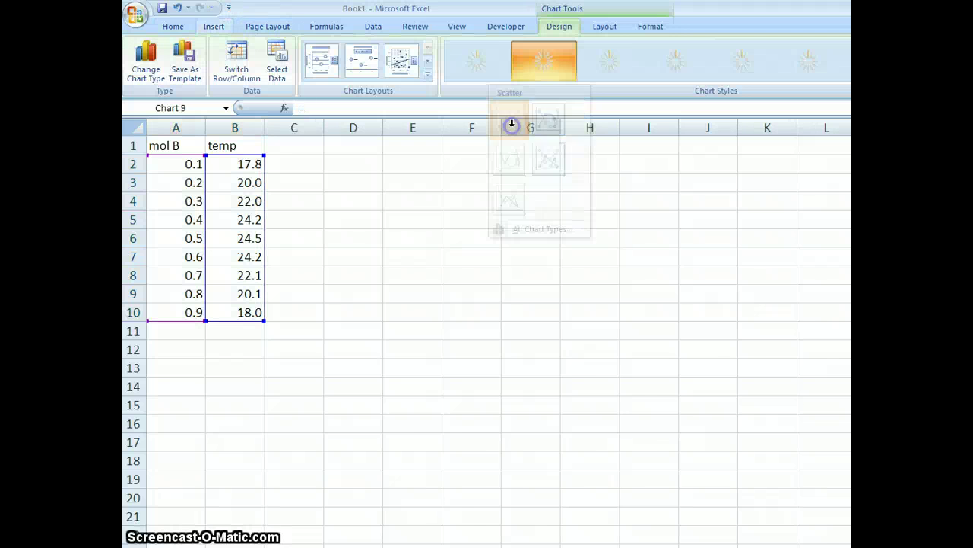
left_click_drag(507, 289, 434, 145)
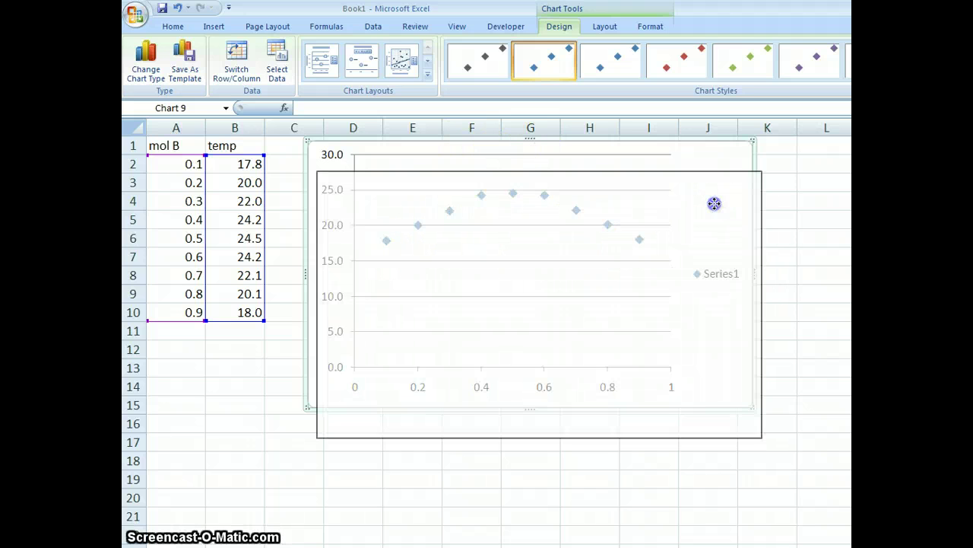
left_click_drag(715, 203, 724, 248)
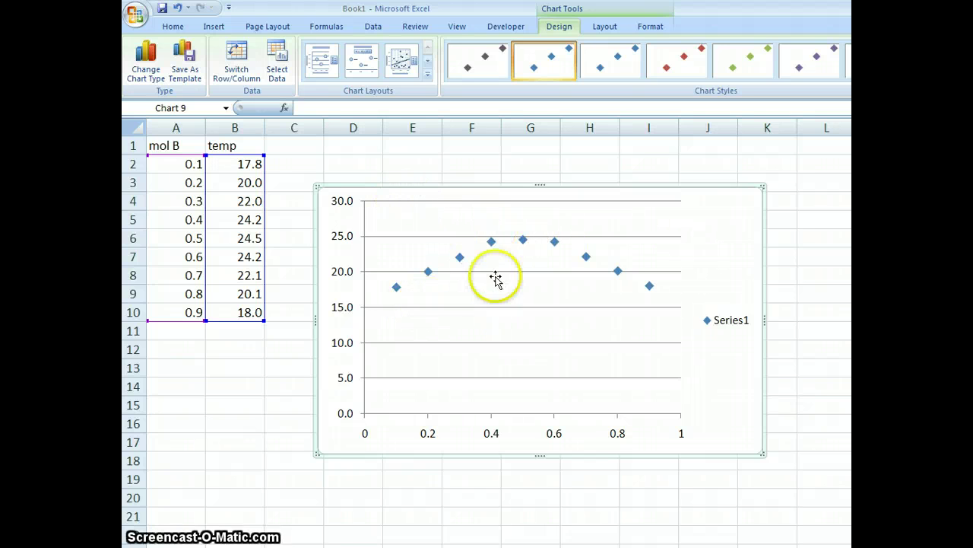
mouse_move(386, 198)
left_mouse_down()
mouse_move(643, 429)
mouse_move(684, 490)
left_mouse_up()
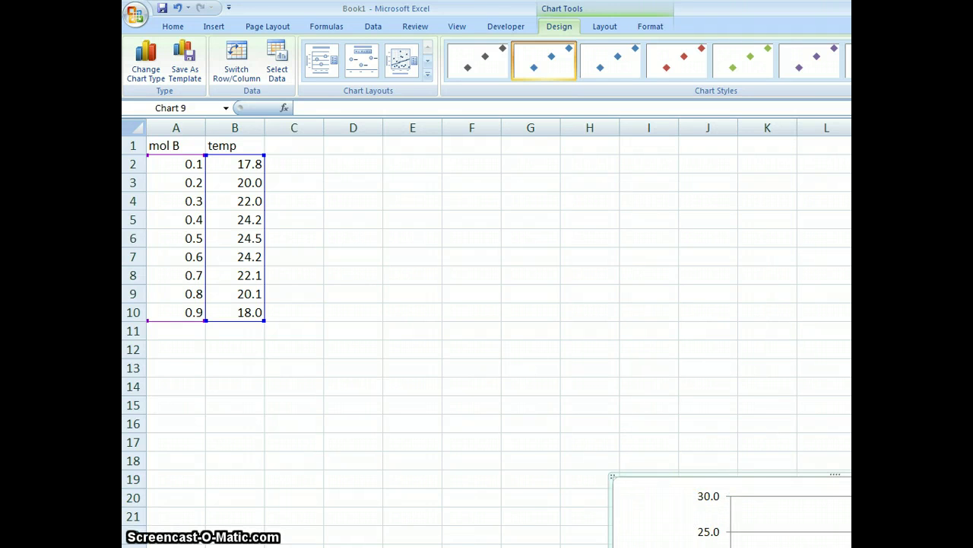
Step: Insert a markers-only scatter chart of only A2:B6 and place it directly beside the data table
left_click(300, 178)
left_click_drag(191, 161, 243, 232)
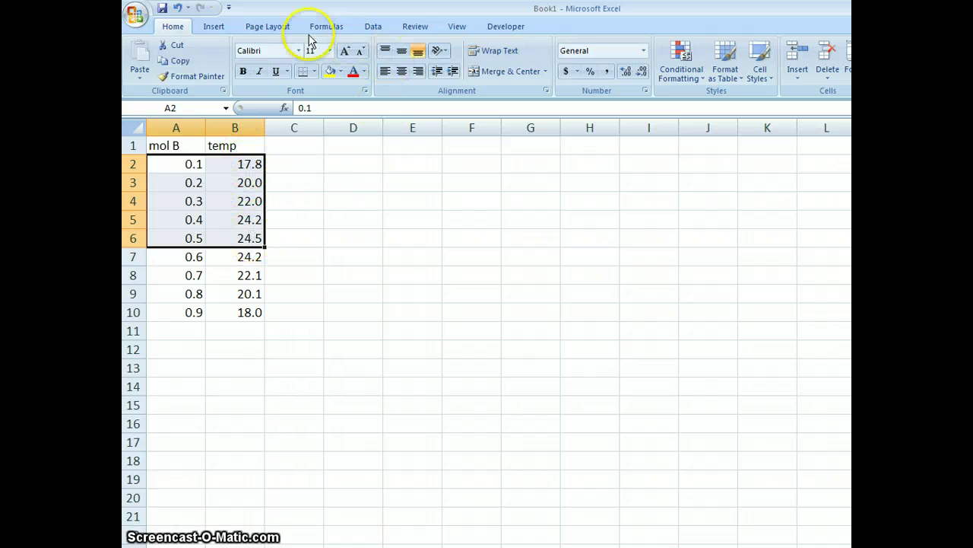
left_click(214, 26)
left_click(502, 67)
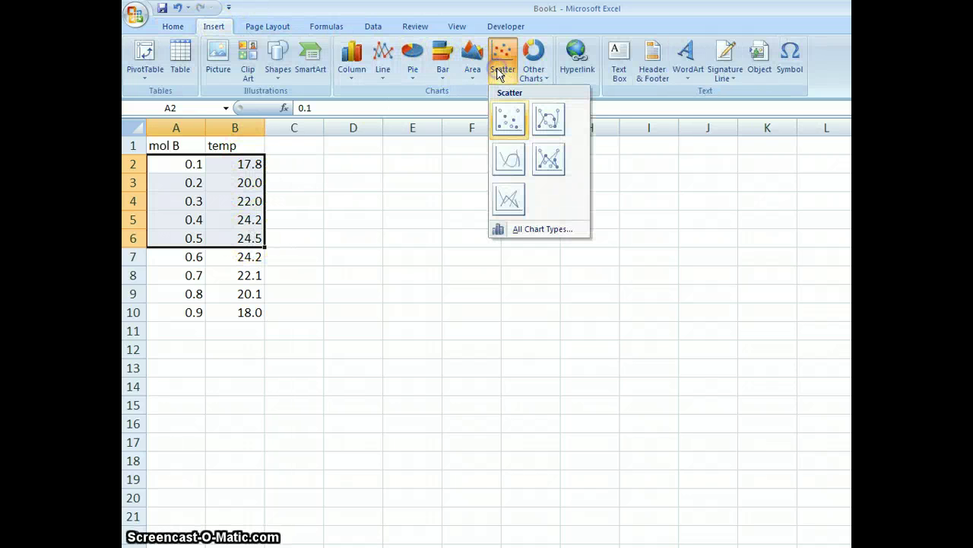
left_click(508, 119)
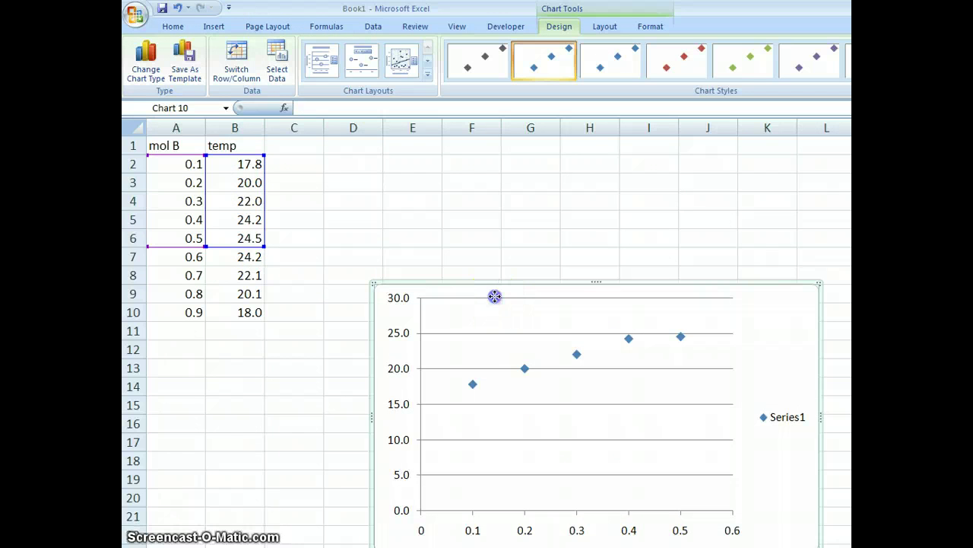
left_click_drag(498, 301, 515, 304)
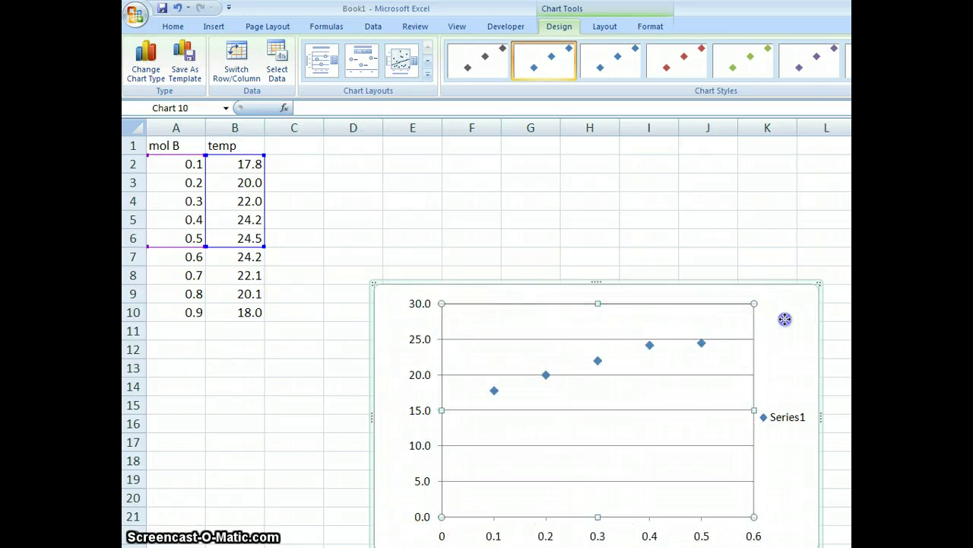
left_click_drag(784, 320, 703, 199)
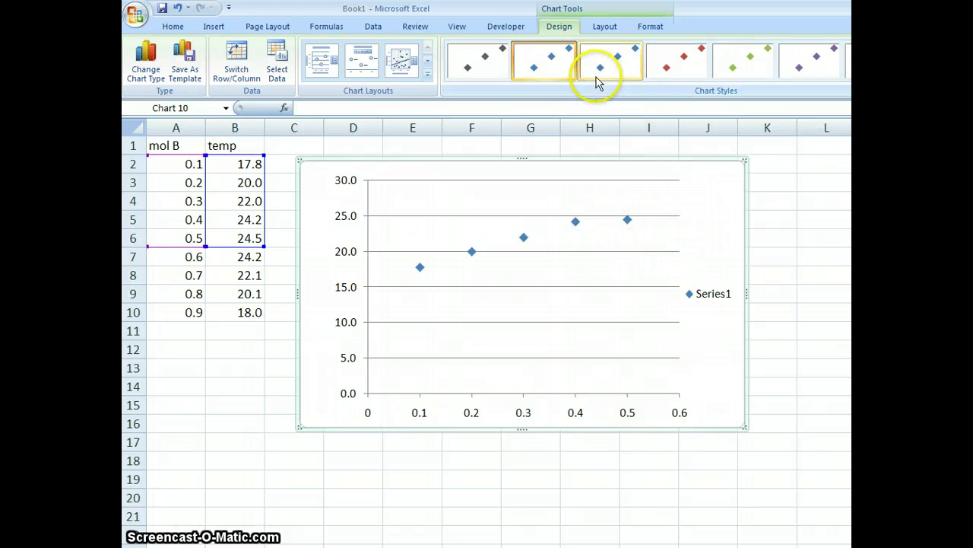
Step: Edit the new chart's existing data series and name it UP
left_click(278, 76)
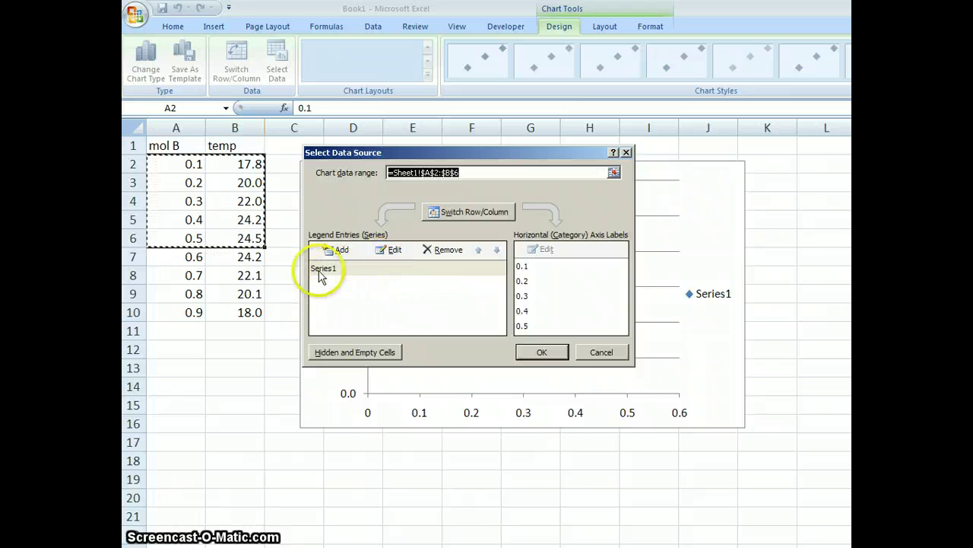
left_click(387, 249)
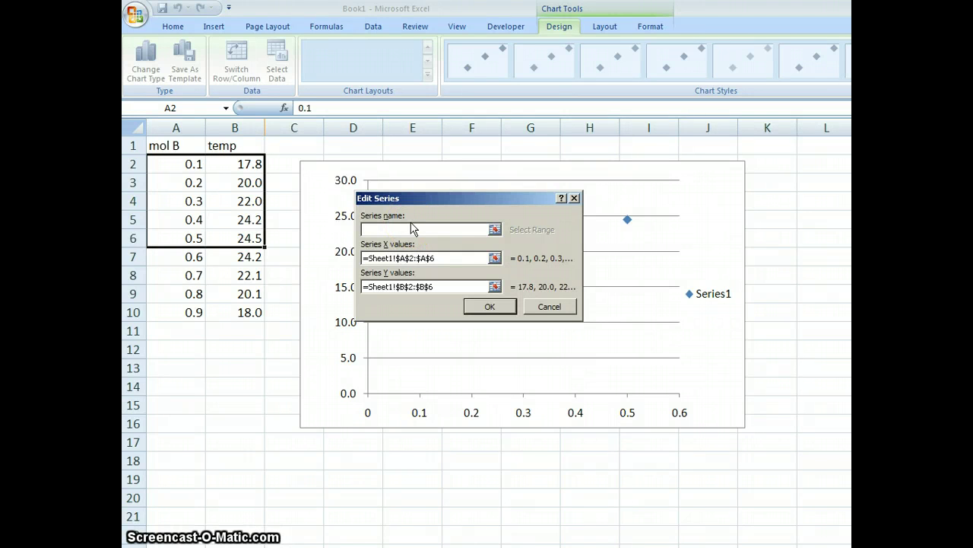
left_click(489, 307)
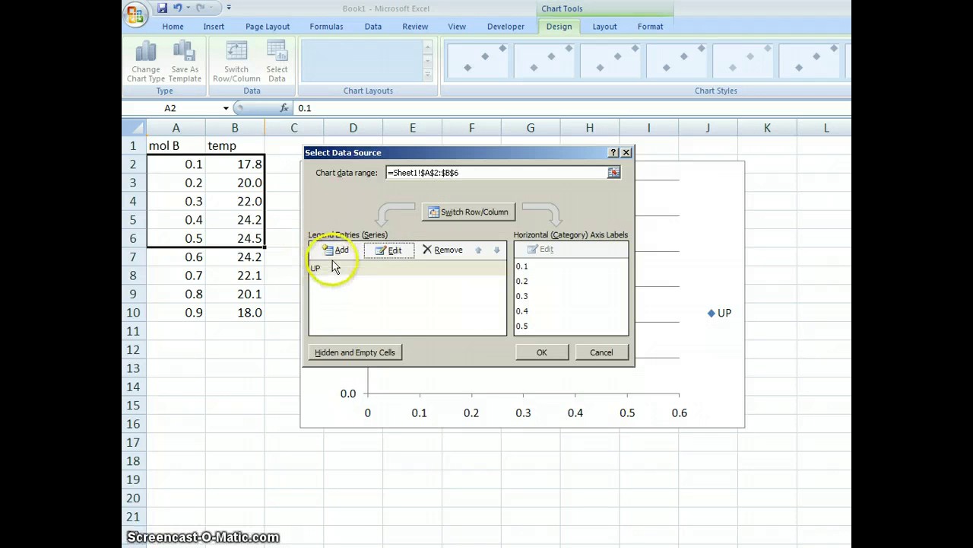
Step: Add a second series named DOWN to the chart, with X values from A6:A10 and Y values from B6:B10
left_click(342, 254)
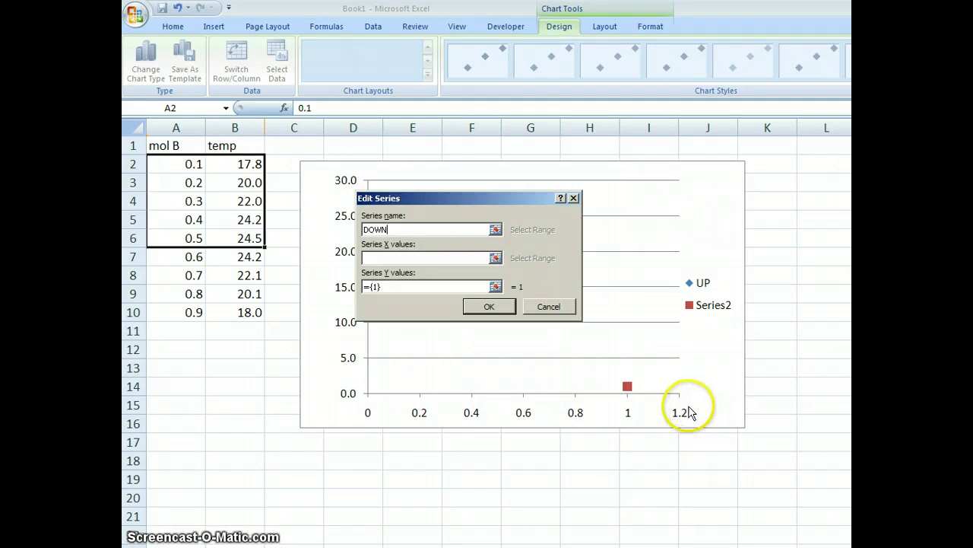
left_click(497, 258)
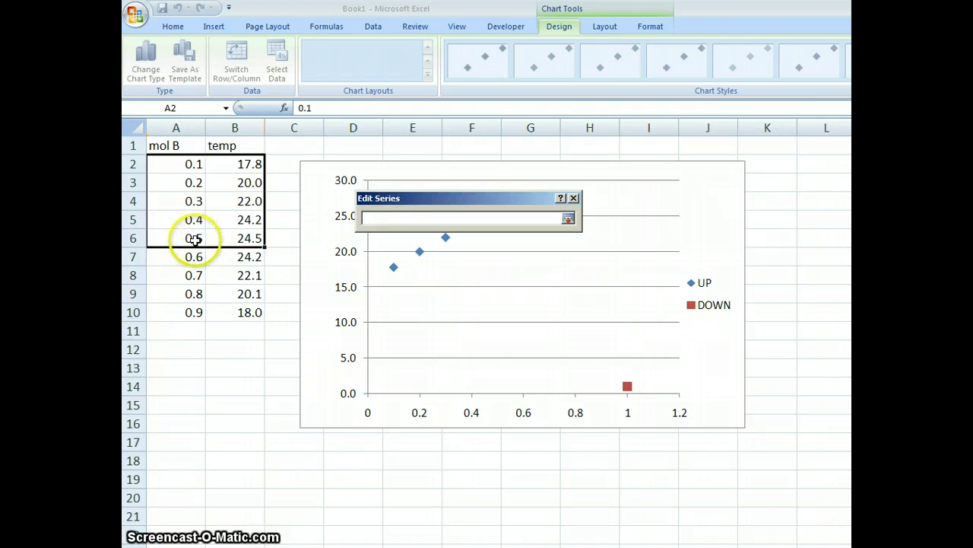
left_click_drag(195, 238, 189, 307)
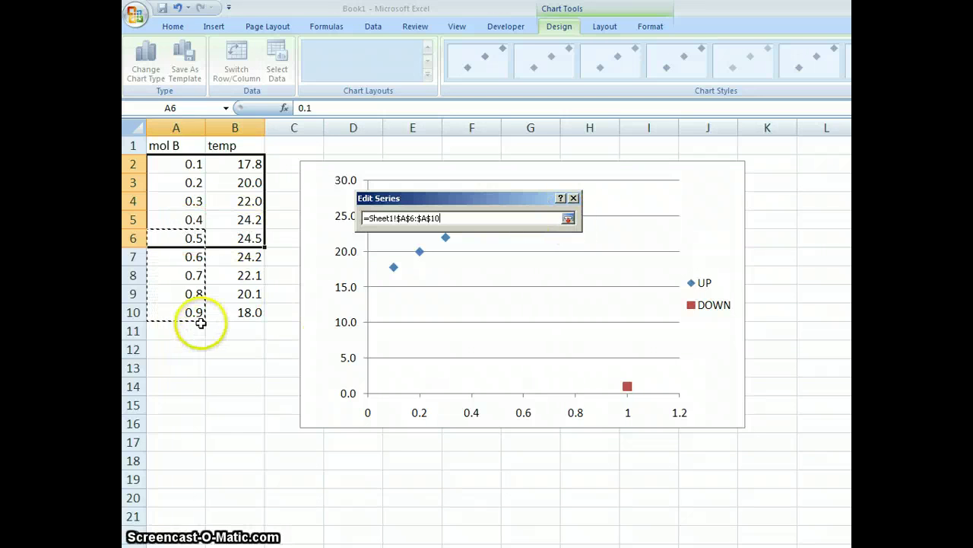
left_click(567, 219)
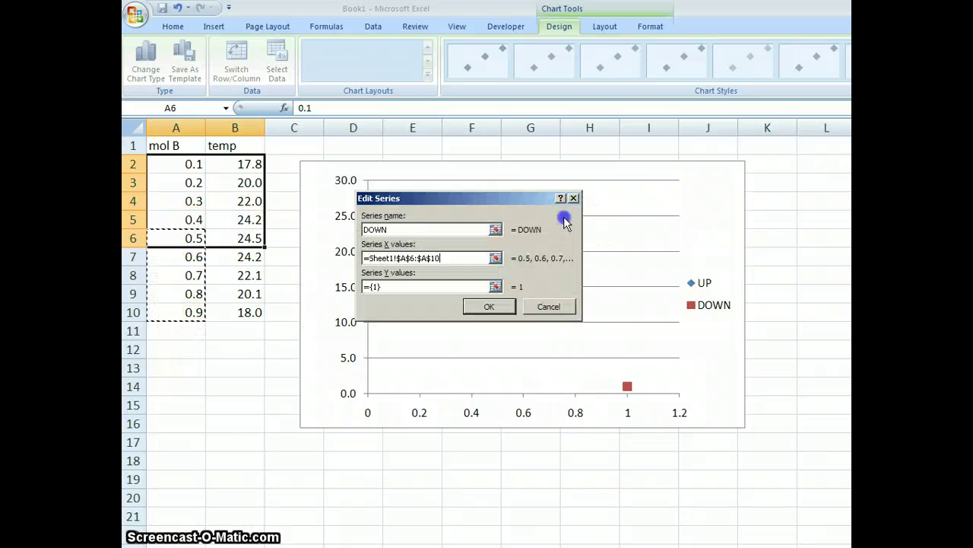
left_click(495, 287)
left_click_drag(235, 238, 237, 305)
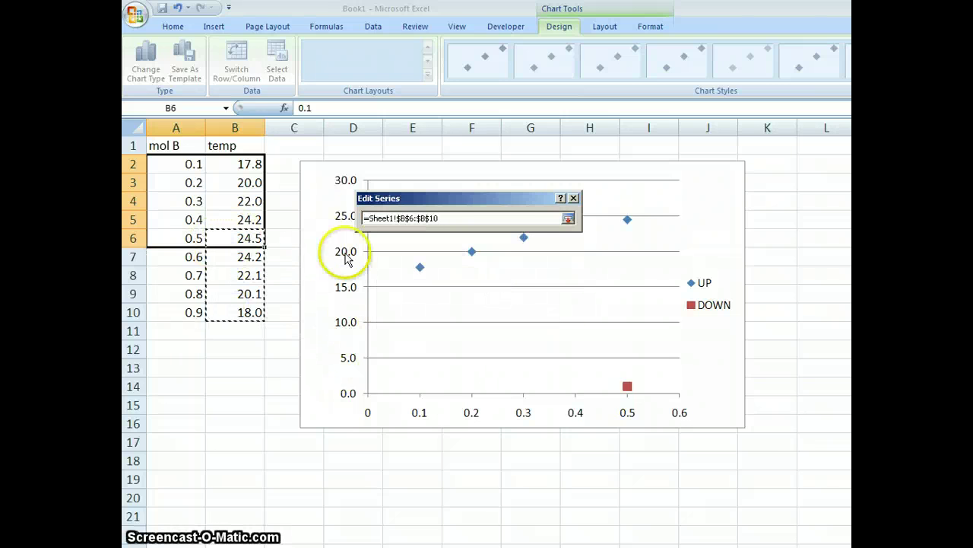
left_click(568, 218)
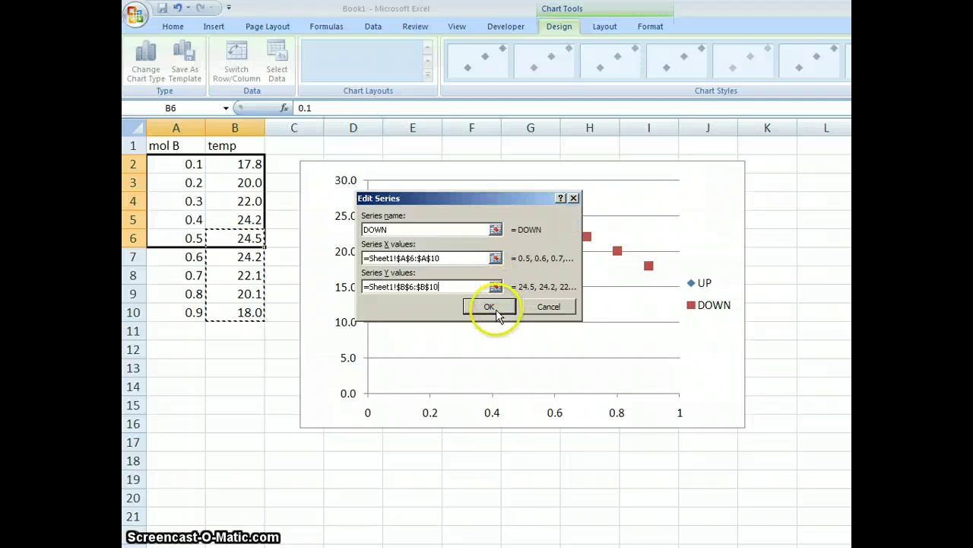
left_click(497, 308)
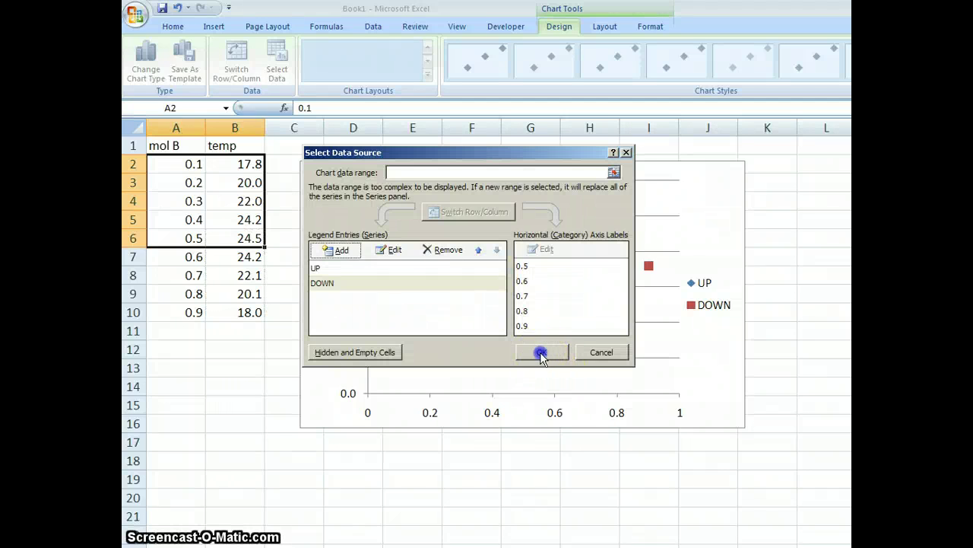
left_click(541, 355)
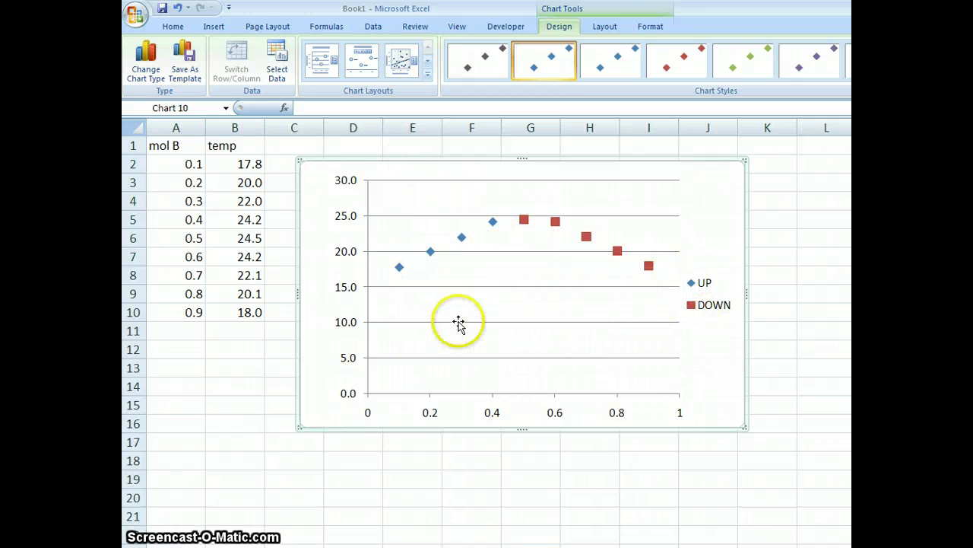
Step: Apply the chart layout that has axis titles, fine gridlines and linear trendlines to the UP and DOWN chart
left_click(403, 68)
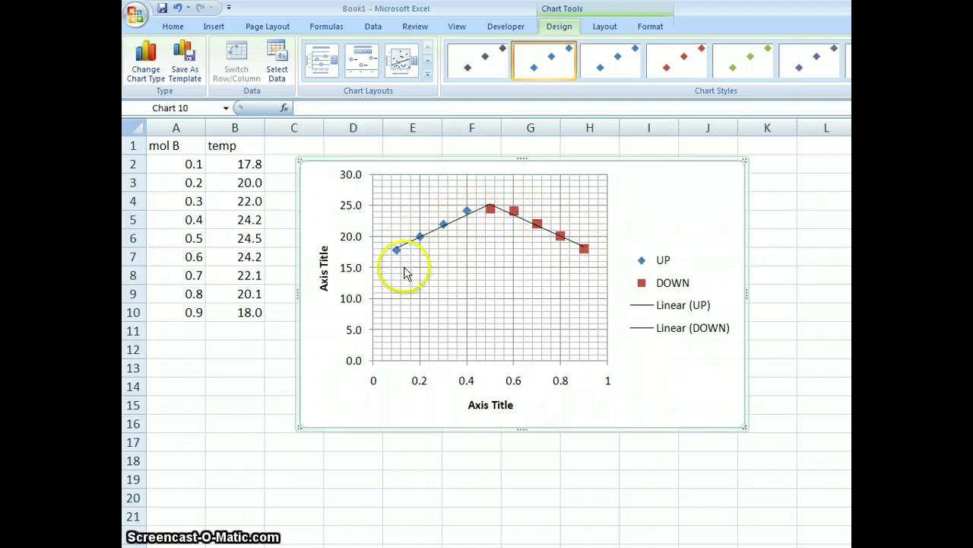
right_click(563, 241)
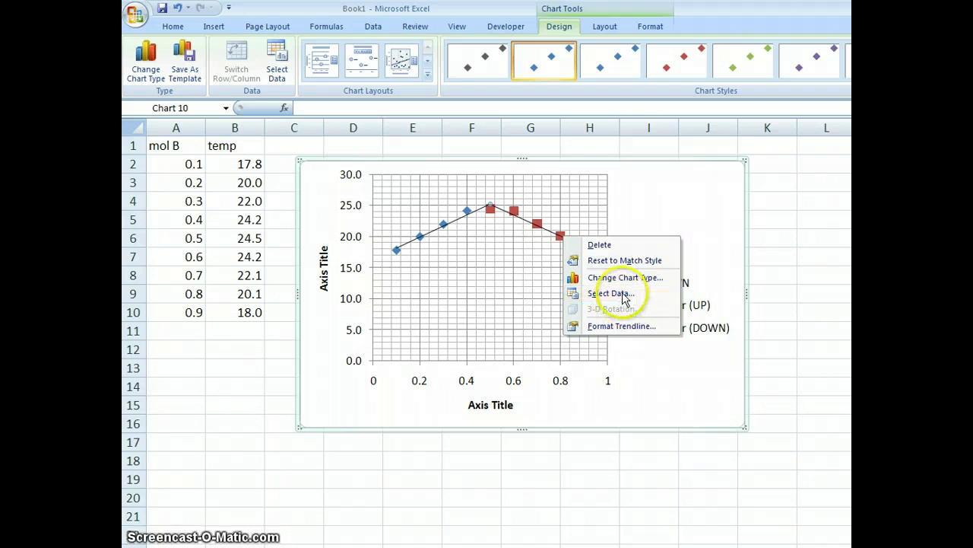
left_click(732, 199)
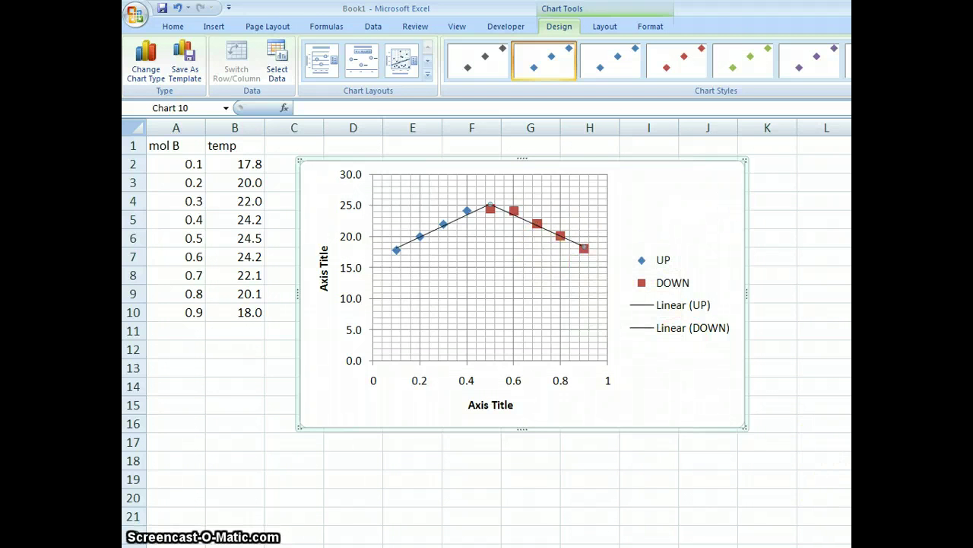
Step: Extend the UP series' linear trendline backward by 0.1 periods
scroll(486, 335, "up", 1)
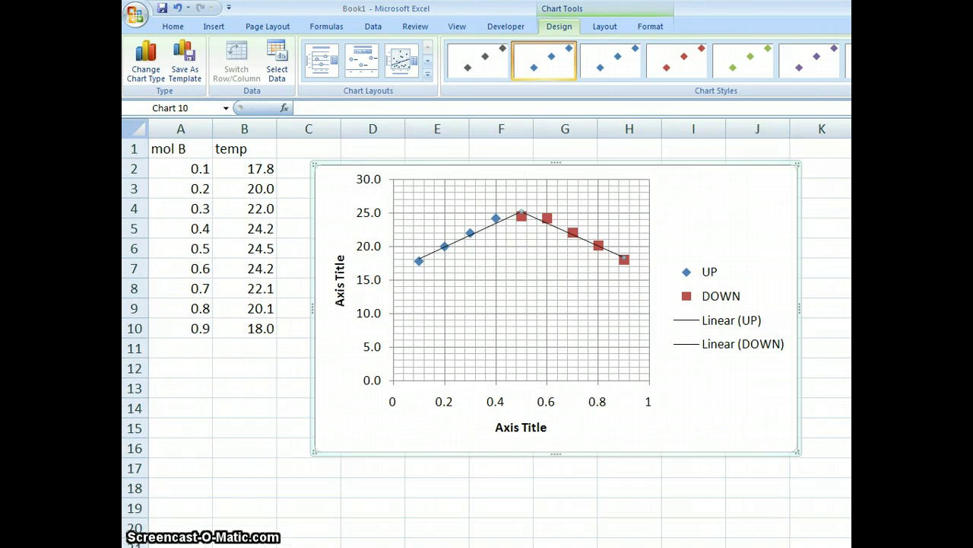
scroll(487, 335, "up", 1)
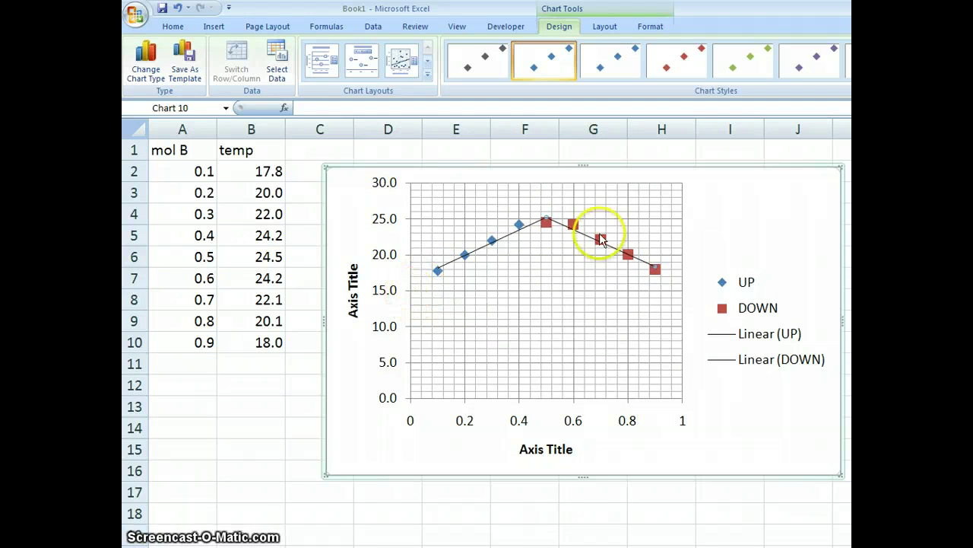
right_click(459, 264)
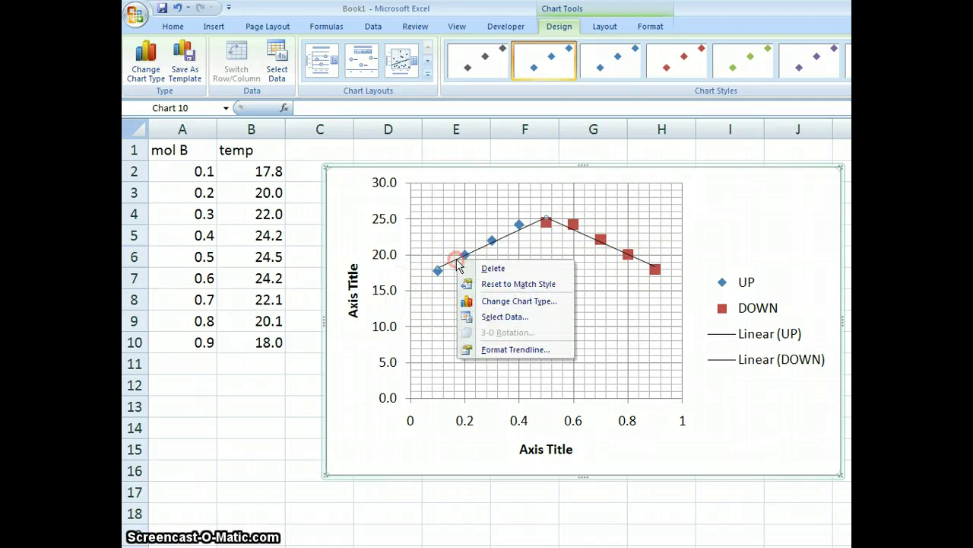
left_click(514, 350)
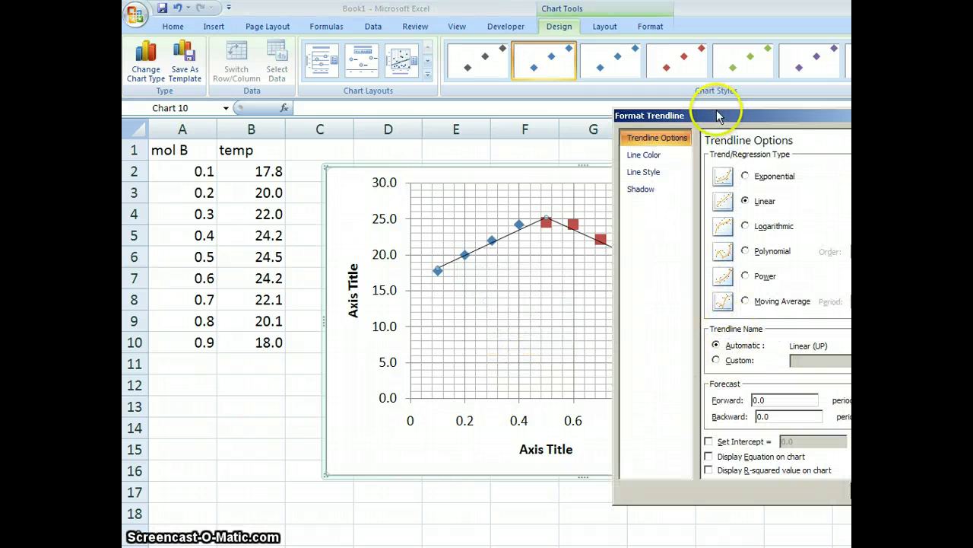
left_click_drag(718, 115, 622, 116)
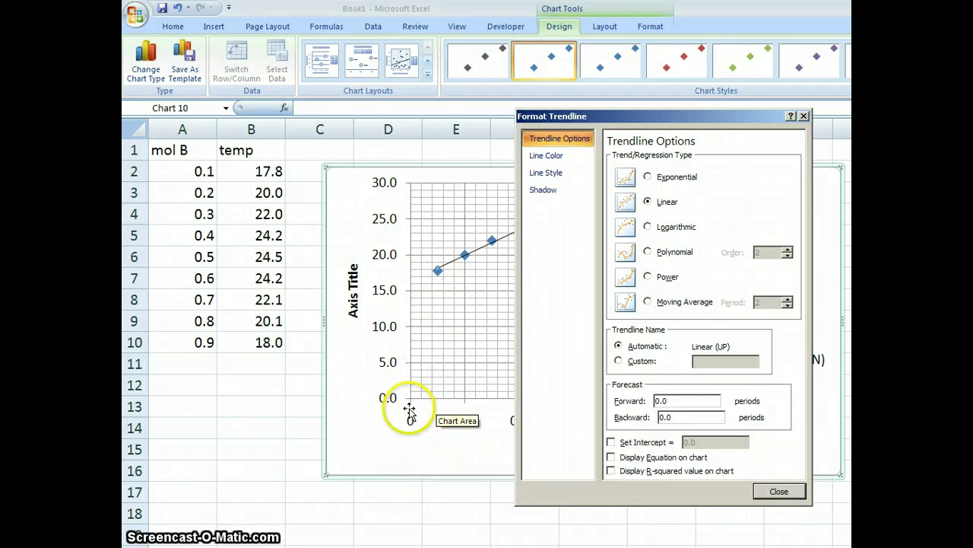
left_click_drag(685, 417, 603, 420)
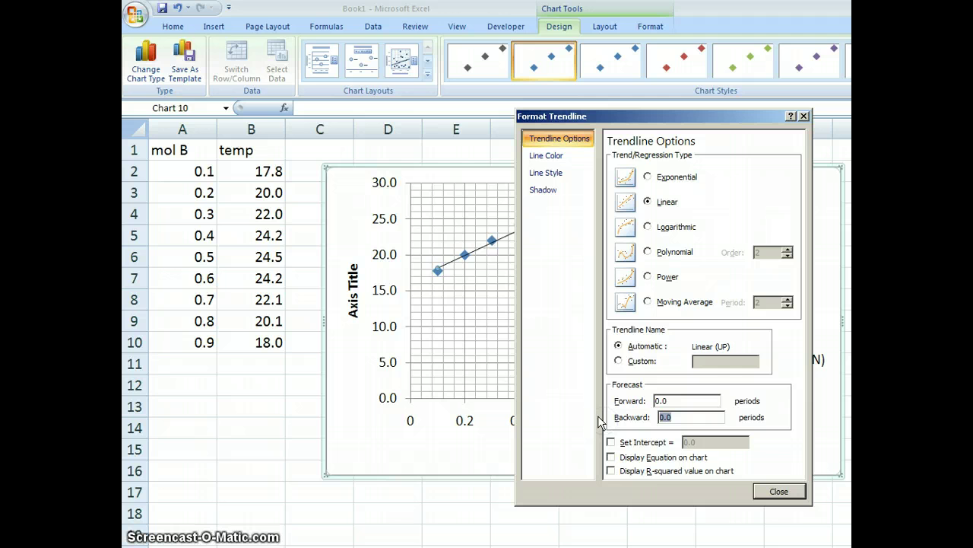
type("0.1")
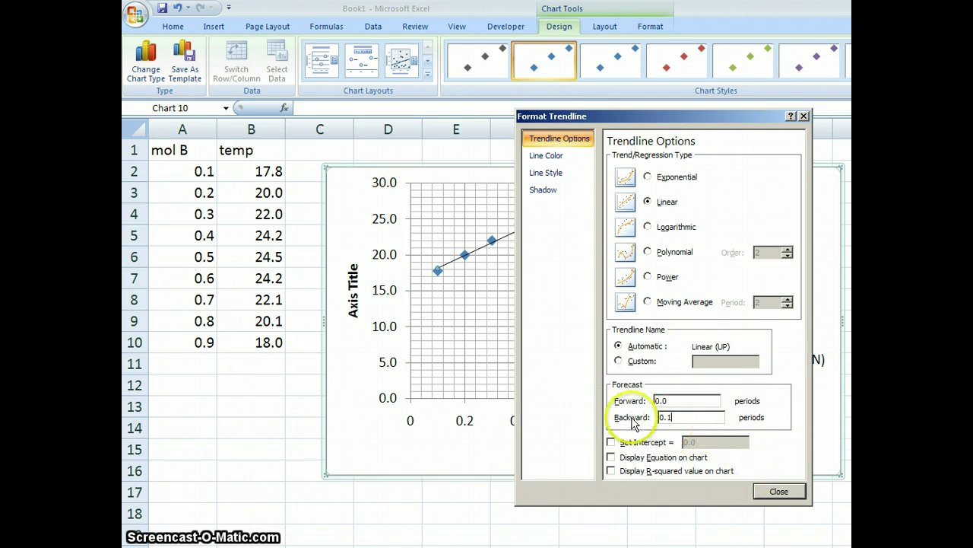
left_click(416, 280)
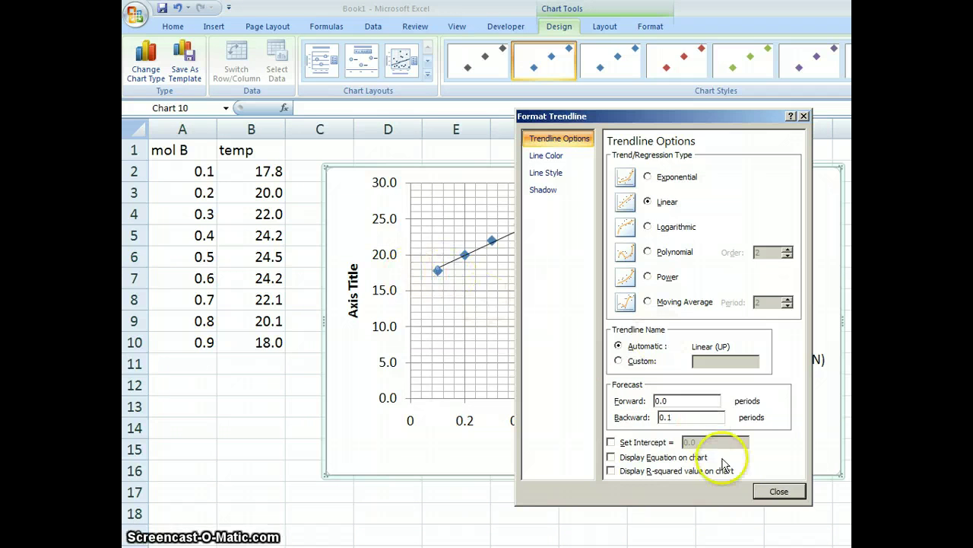
left_click(780, 491)
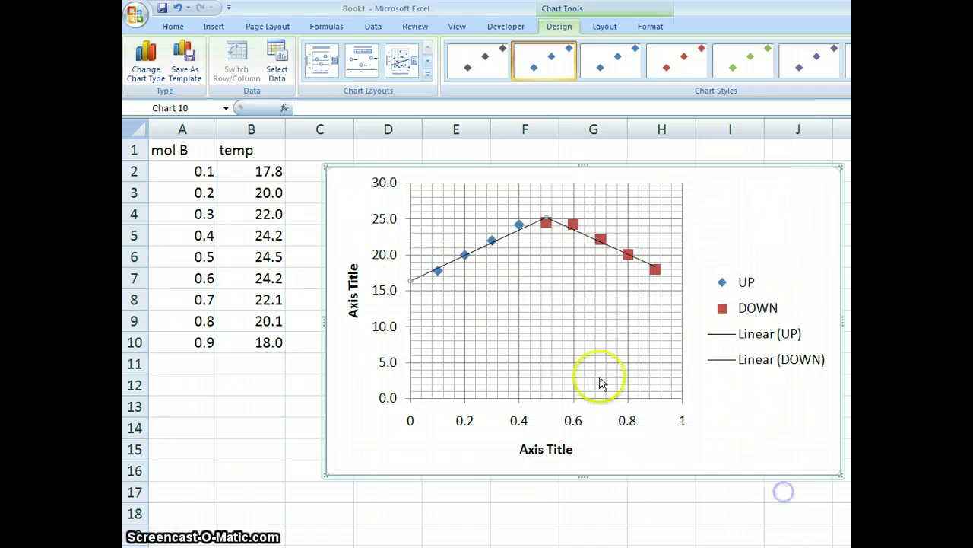
Step: Extend the UP series' linear trendline forward by 0.1 periods
right_click(480, 251)
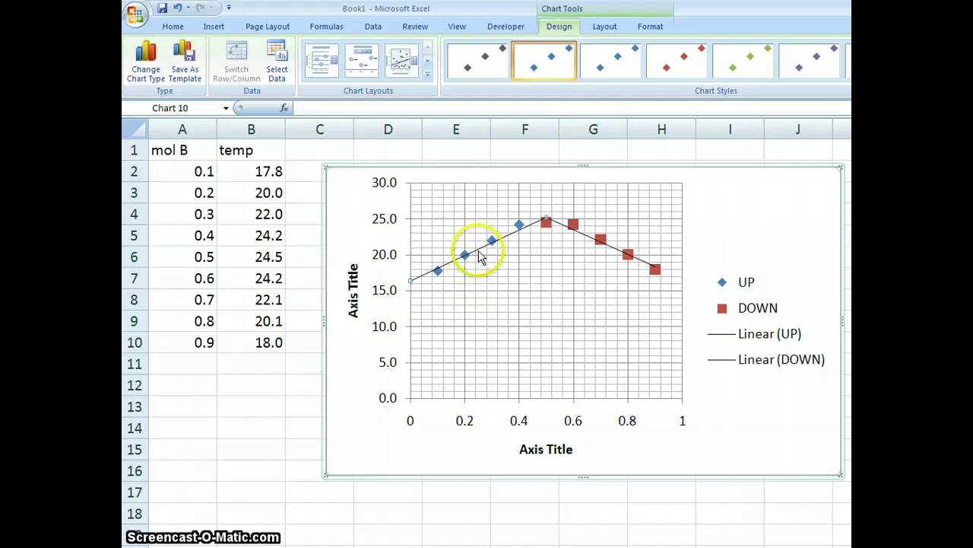
left_click(536, 340)
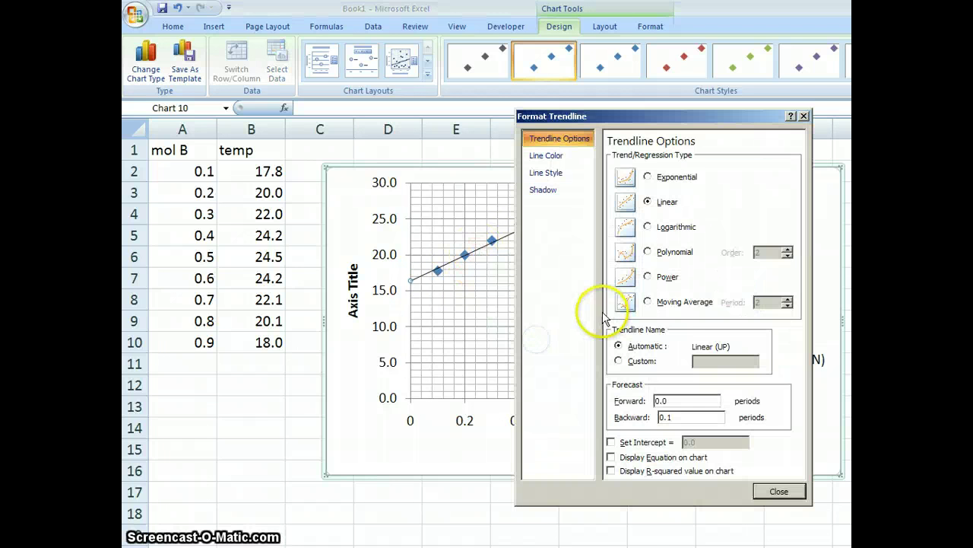
left_click(630, 403)
mouse_move(654, 401)
left_mouse_down()
mouse_move(696, 412)
mouse_move(666, 401)
left_mouse_up()
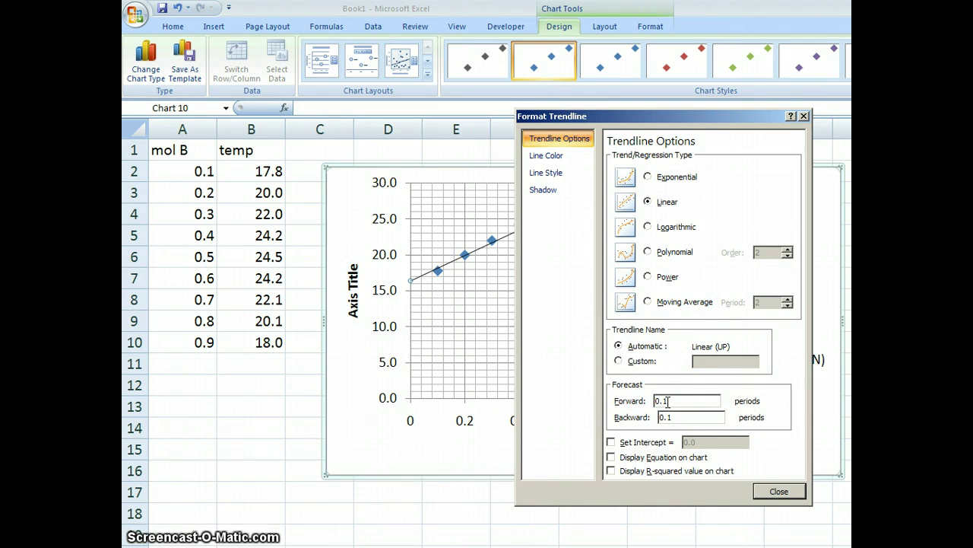
left_click(772, 490)
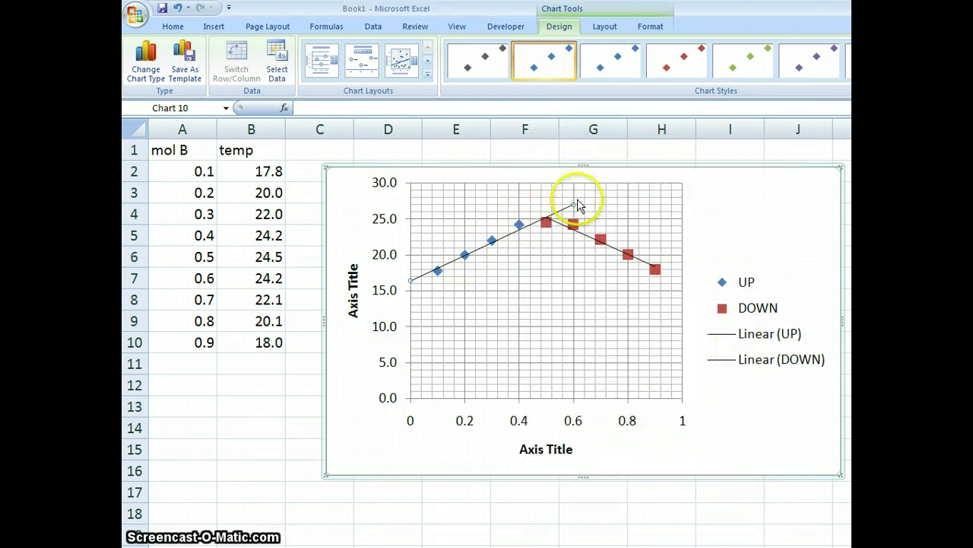
left_click(615, 252)
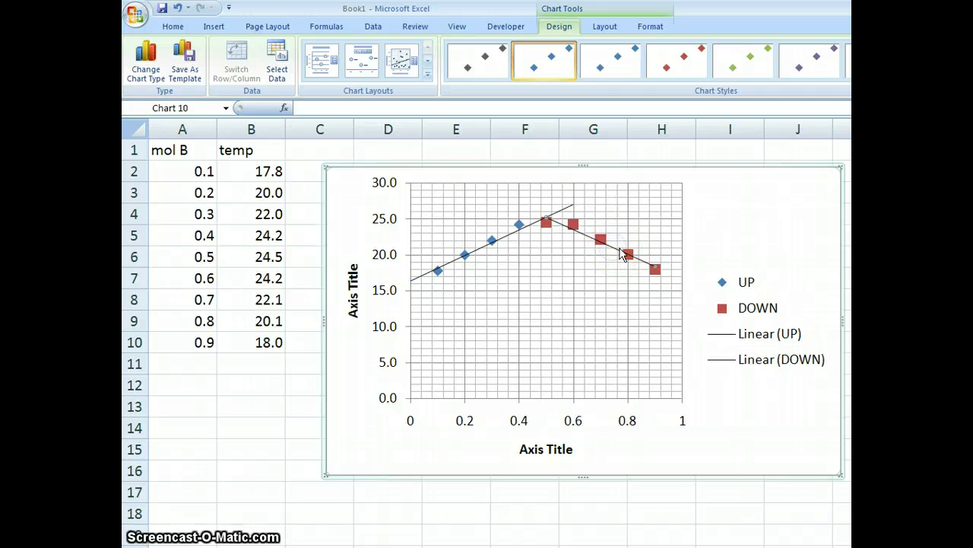
right_click(622, 253)
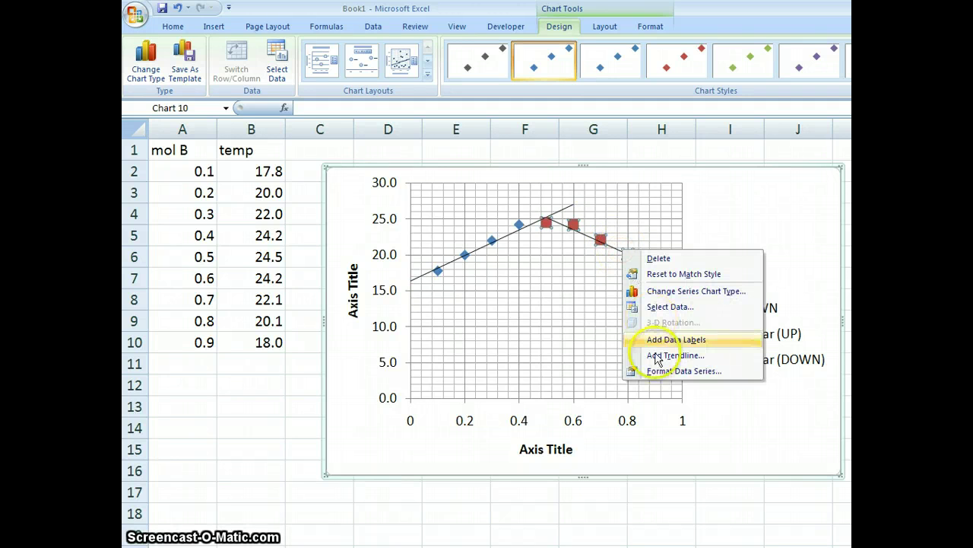
left_click(676, 374)
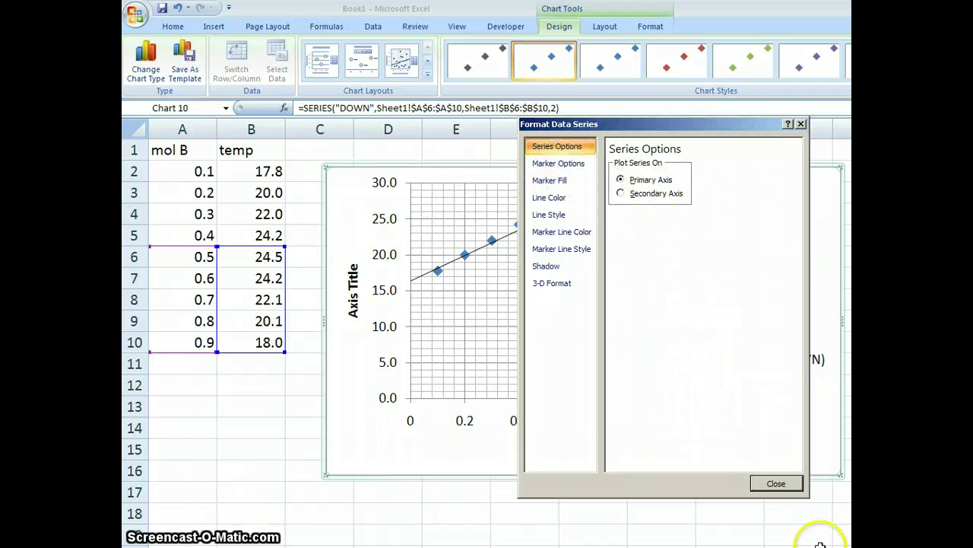
left_click(776, 483)
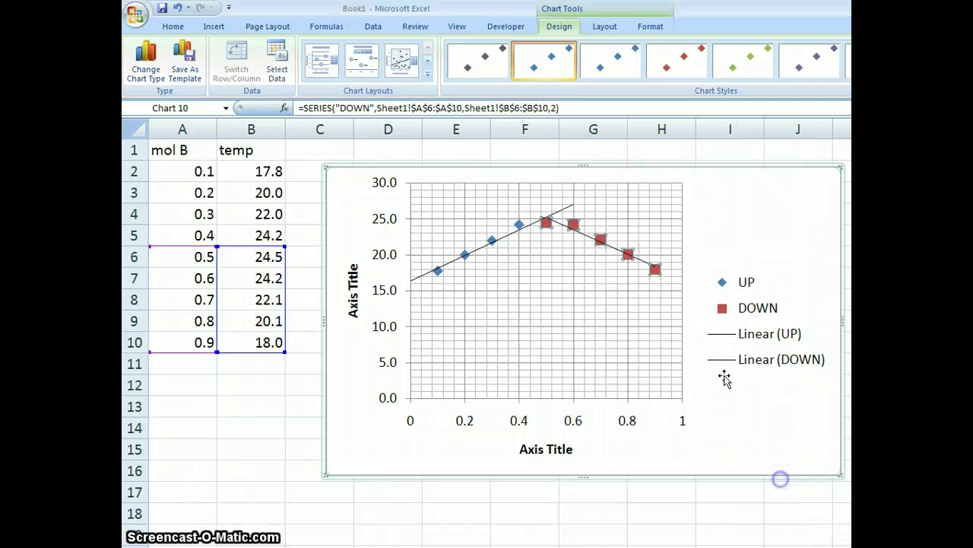
right_click(622, 255)
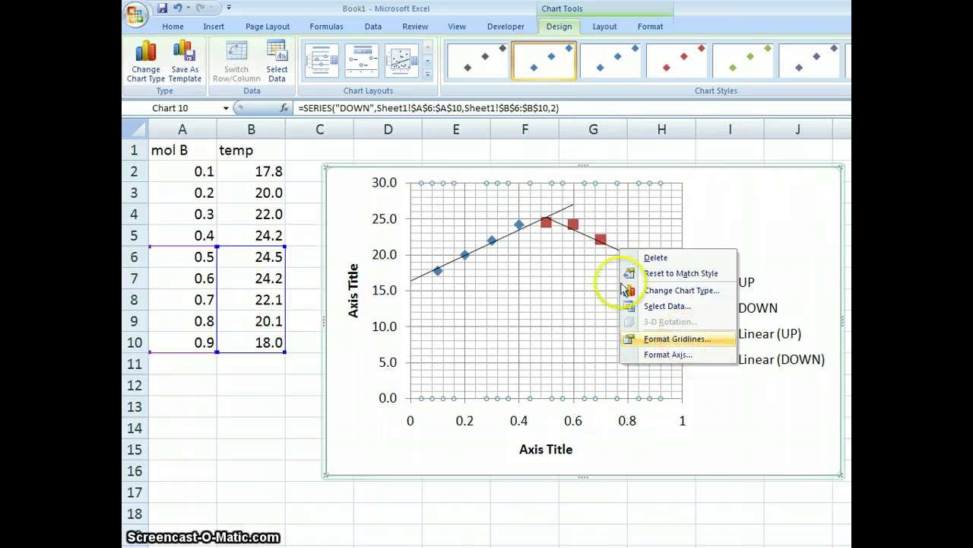
Step: Extend the DOWN series' linear trendline by 0.1 periods both forward and backward
left_click(584, 236)
right_click(587, 240)
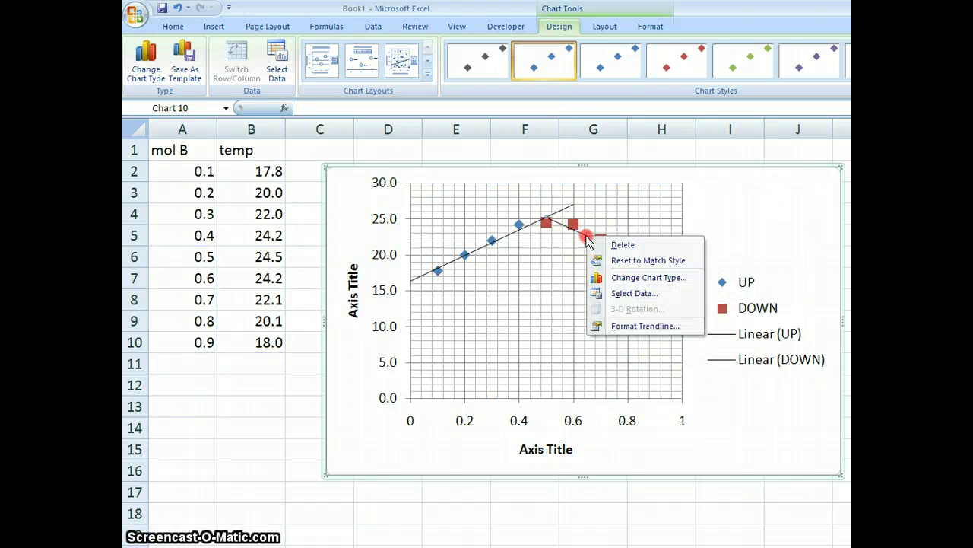
left_click(666, 328)
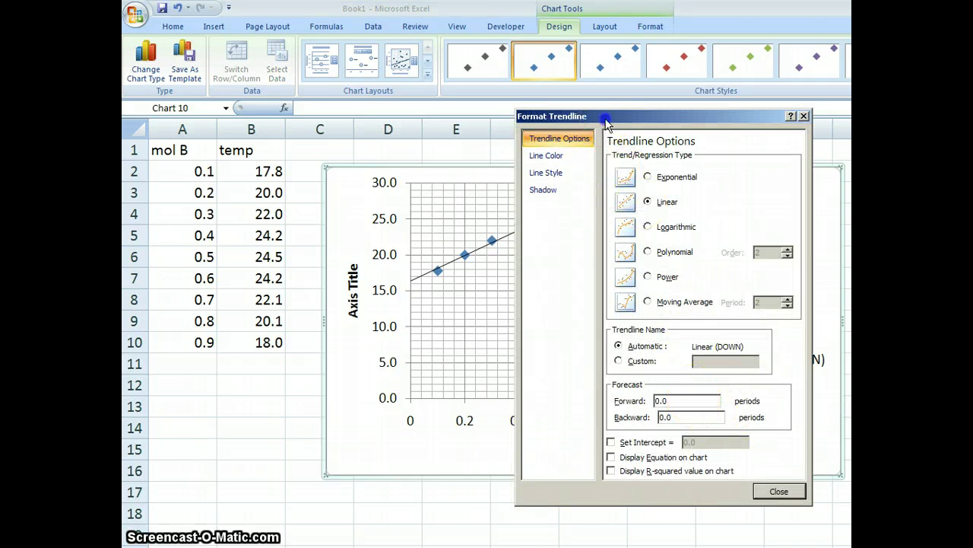
left_click_drag(606, 122, 493, 110)
left_click(637, 388)
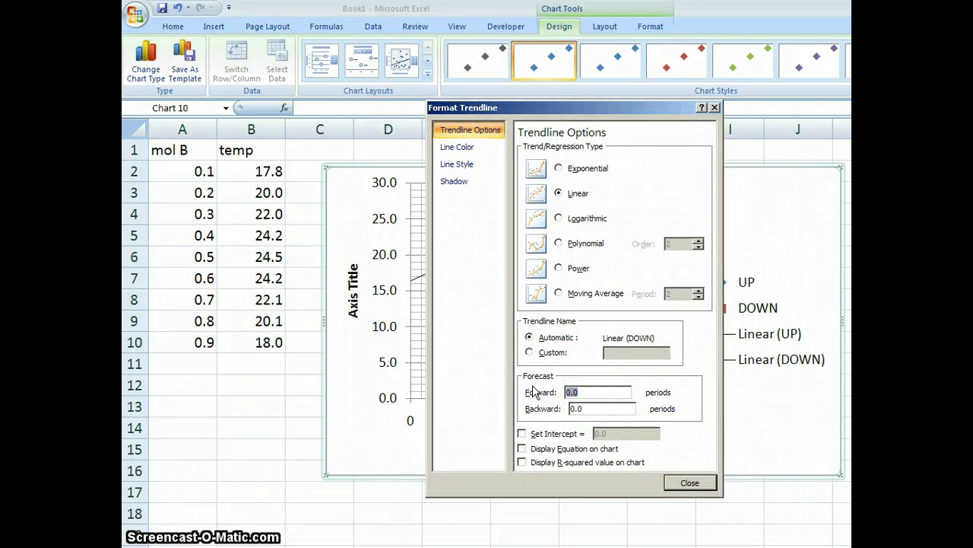
left_click(605, 407)
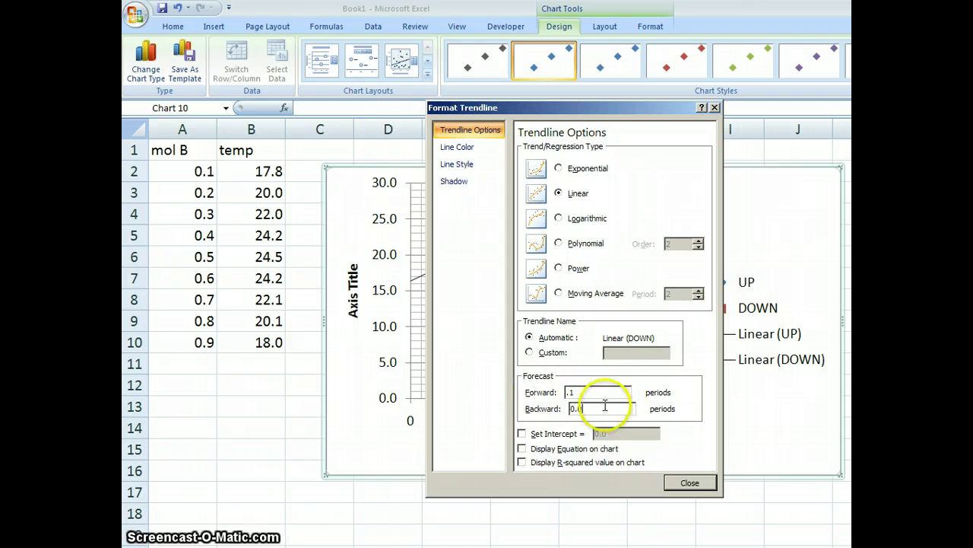
type("0.1")
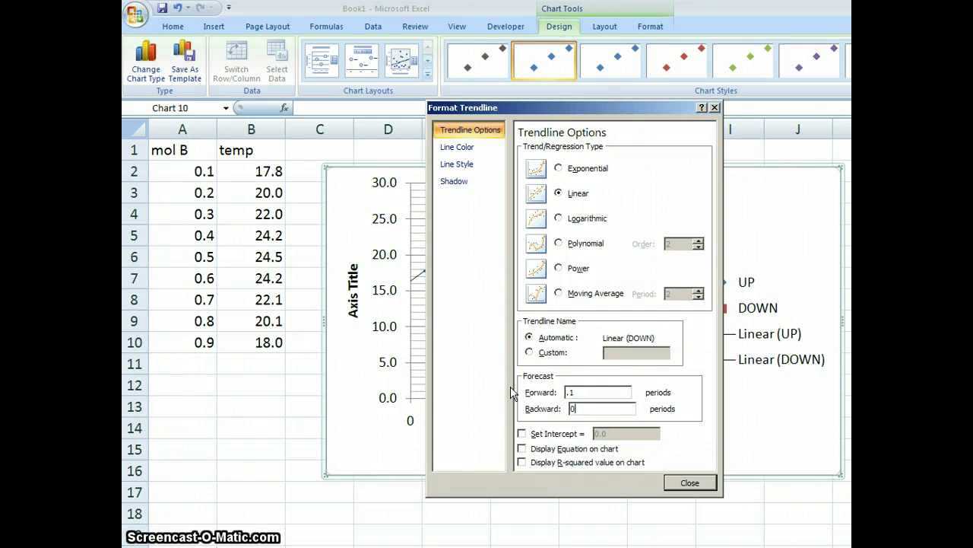
left_click(687, 481)
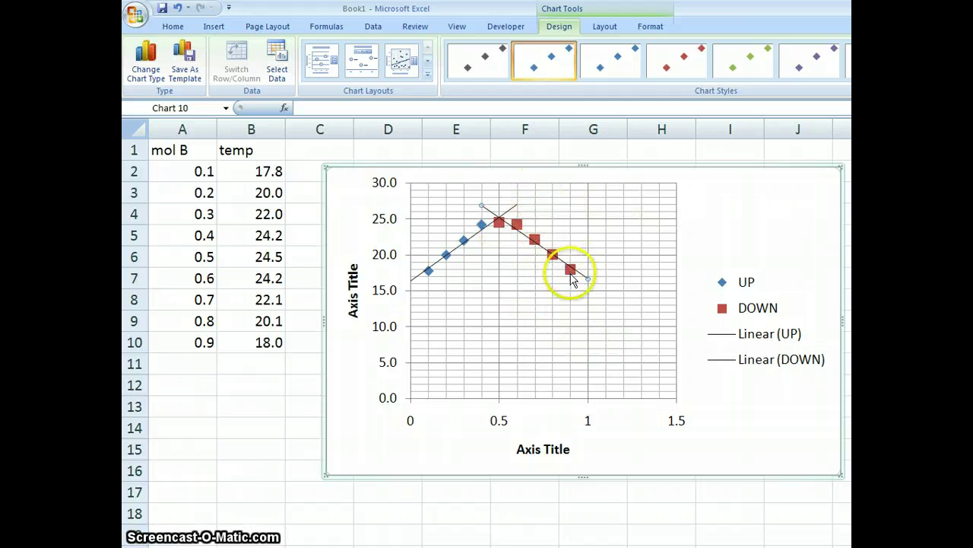
left_click(498, 421)
right_click(502, 428)
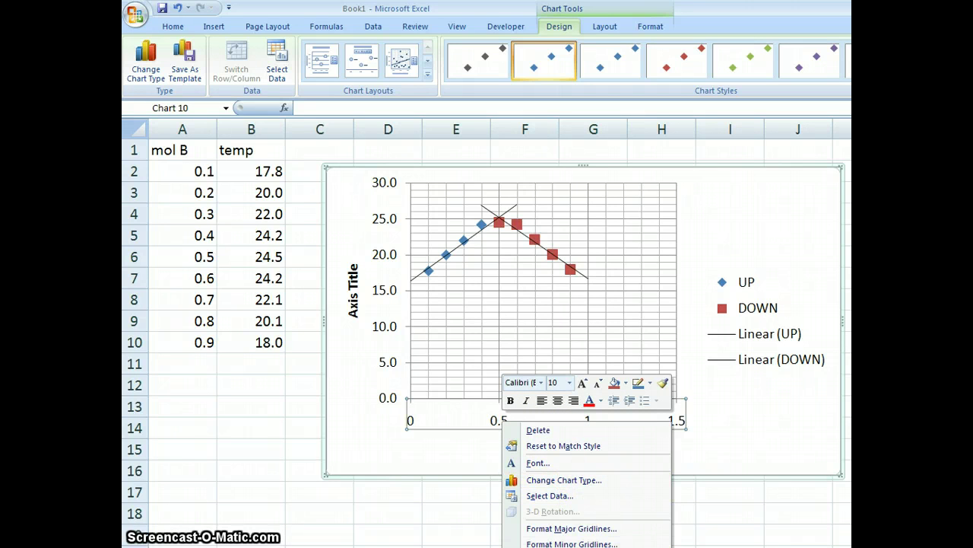
left_click(570, 546)
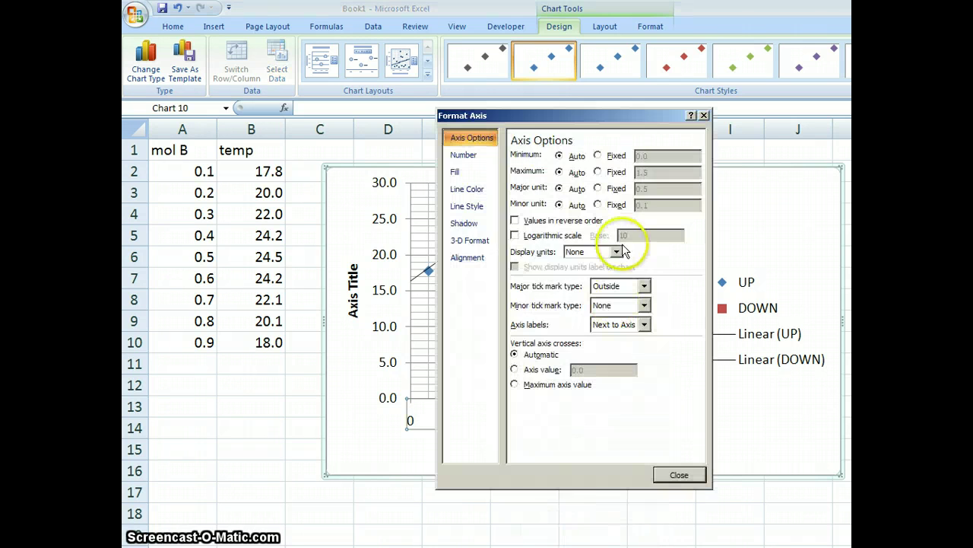
left_click(705, 115)
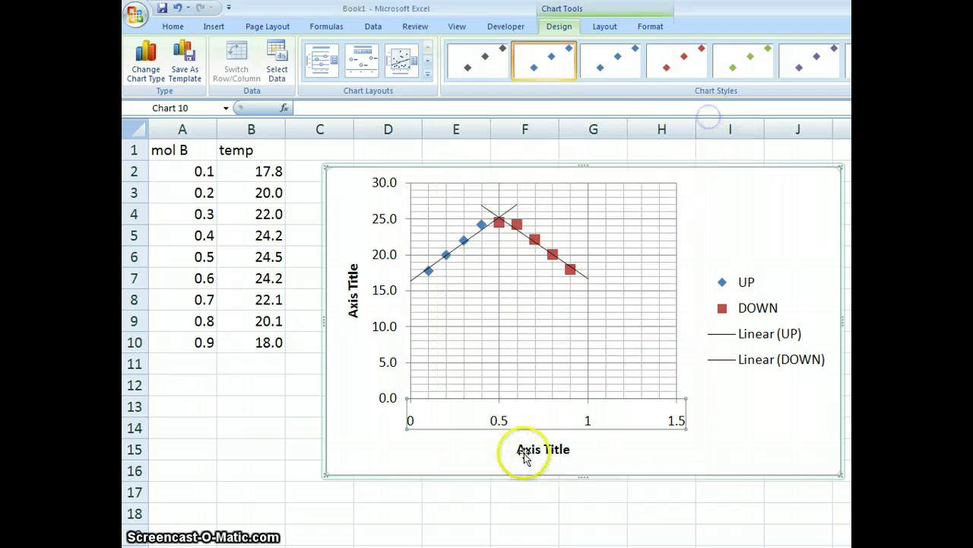
right_click(549, 431)
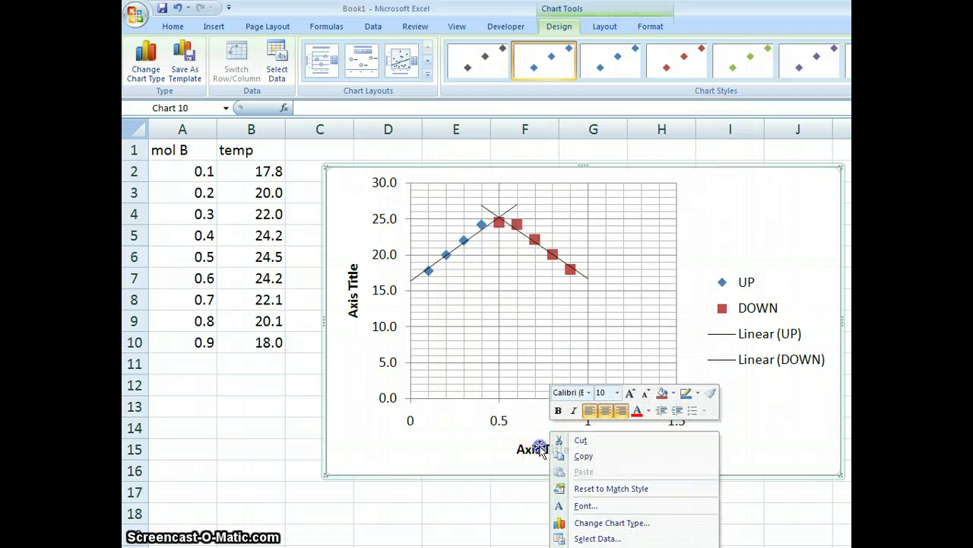
left_click(499, 420)
right_click(501, 425)
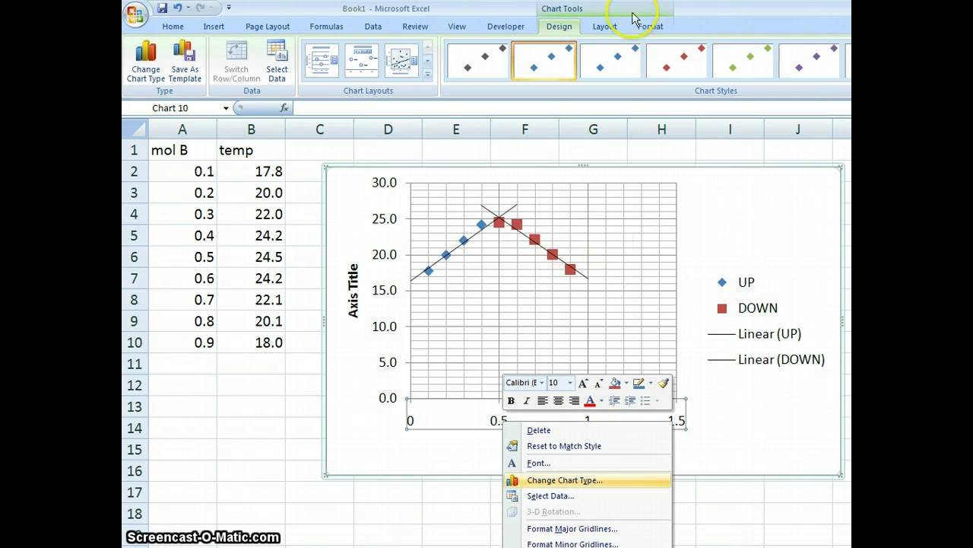
left_click(522, 36)
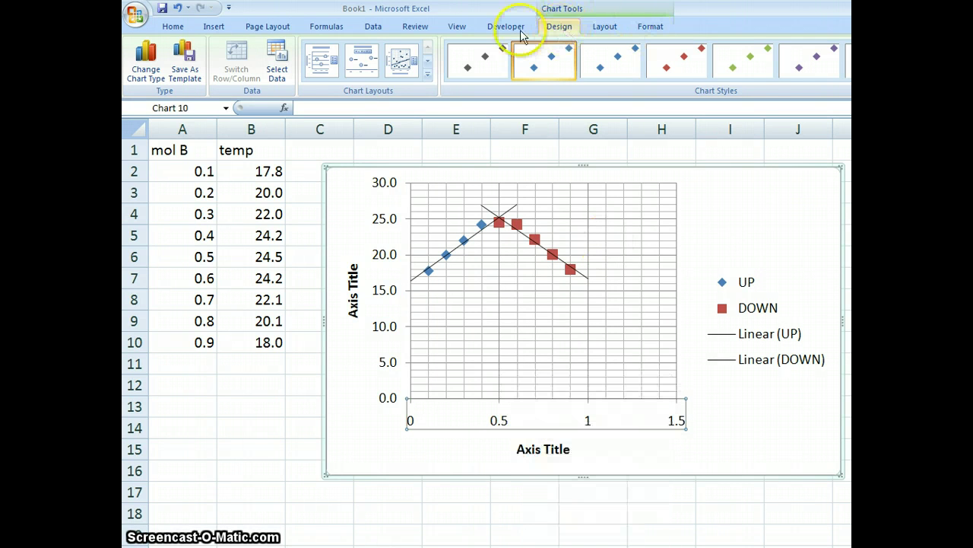
left_click(643, 29)
left_click(613, 27)
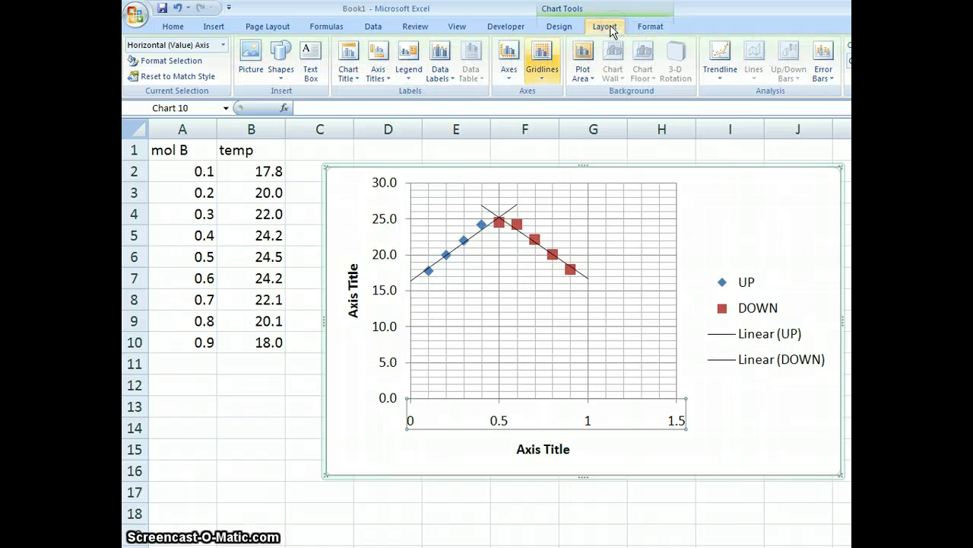
left_click(509, 59)
mouse_move(572, 96)
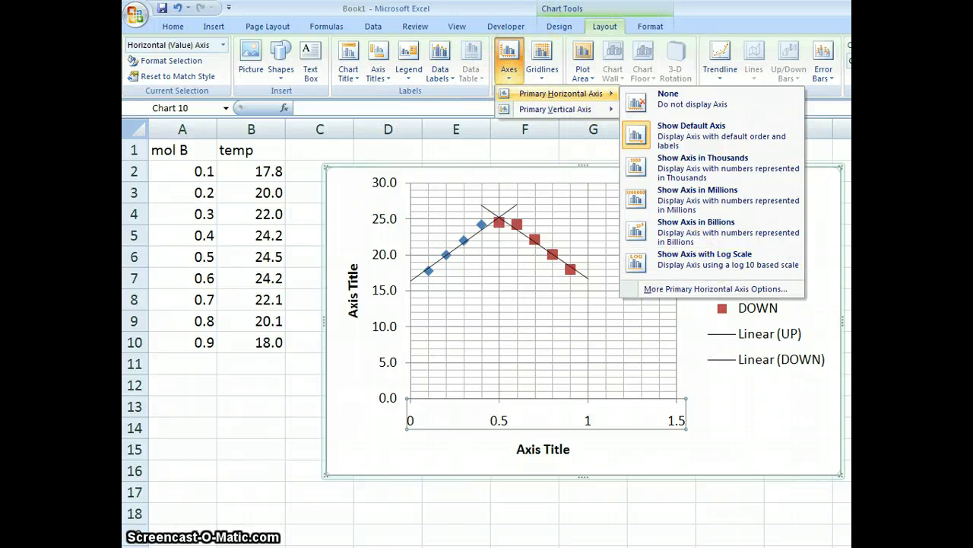
left_click(561, 16)
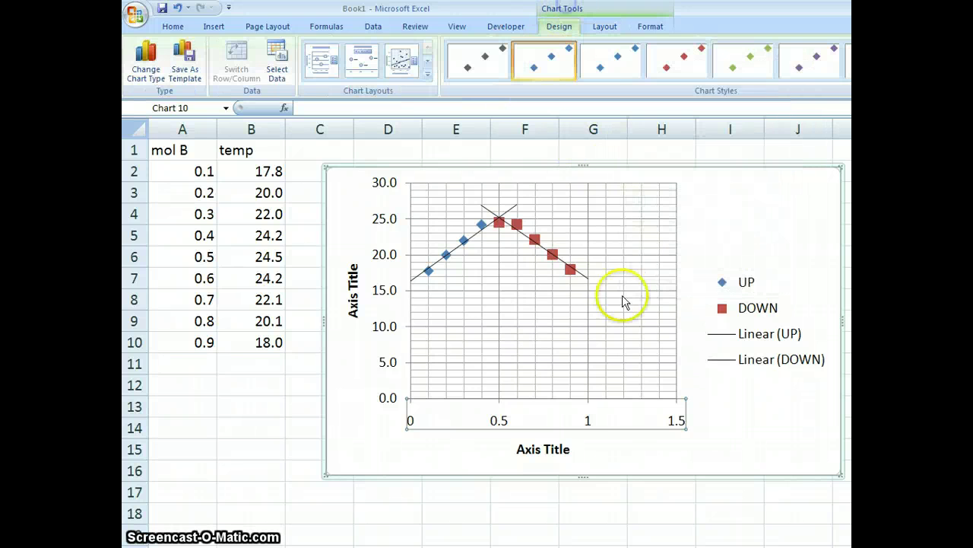
Step: Fix the maximum of the chart's horizontal axis at 1
right_click(591, 400)
right_click(588, 423)
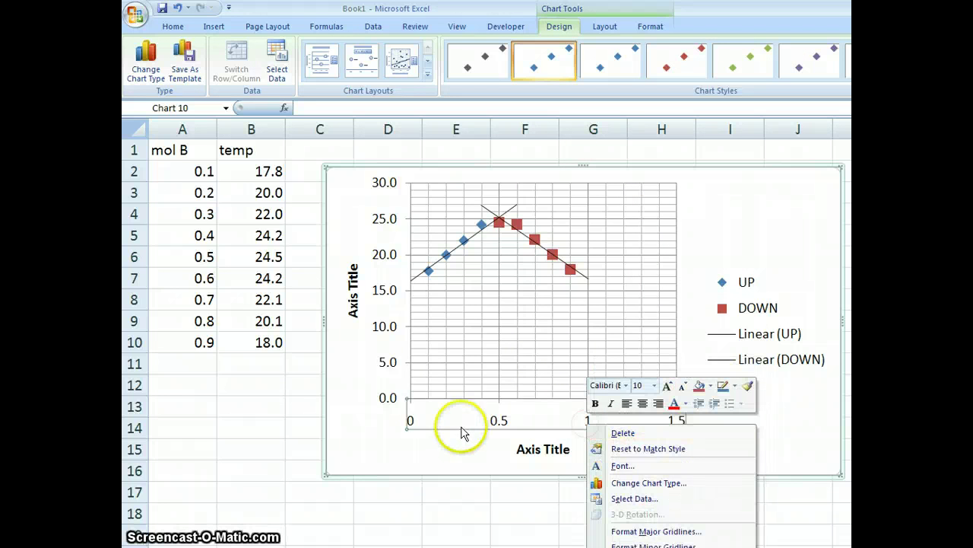
left_click(654, 546)
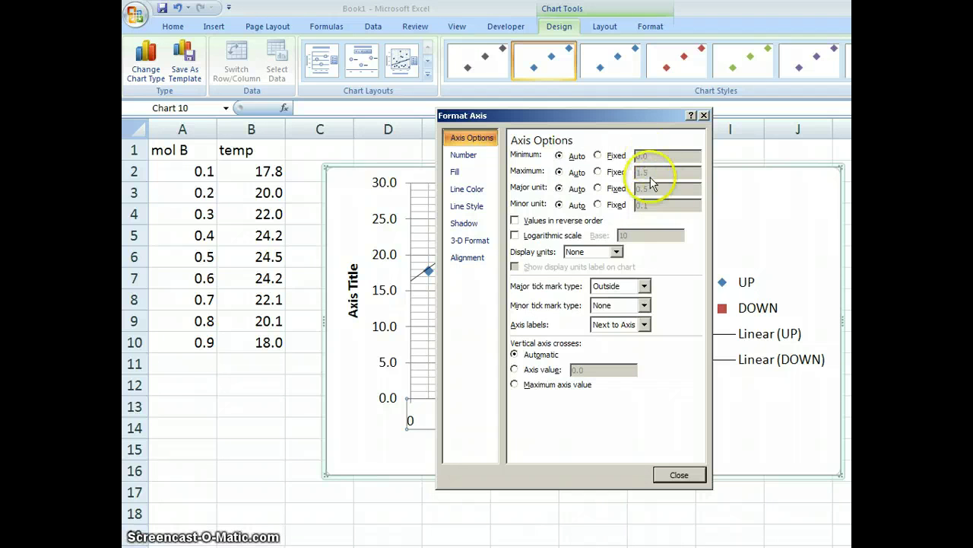
left_click_drag(600, 113, 743, 158)
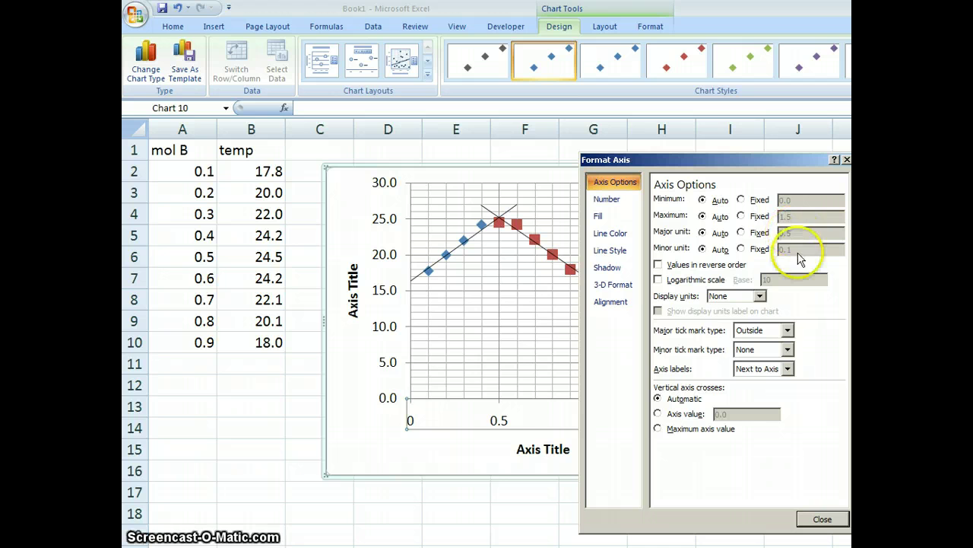
left_click(751, 217)
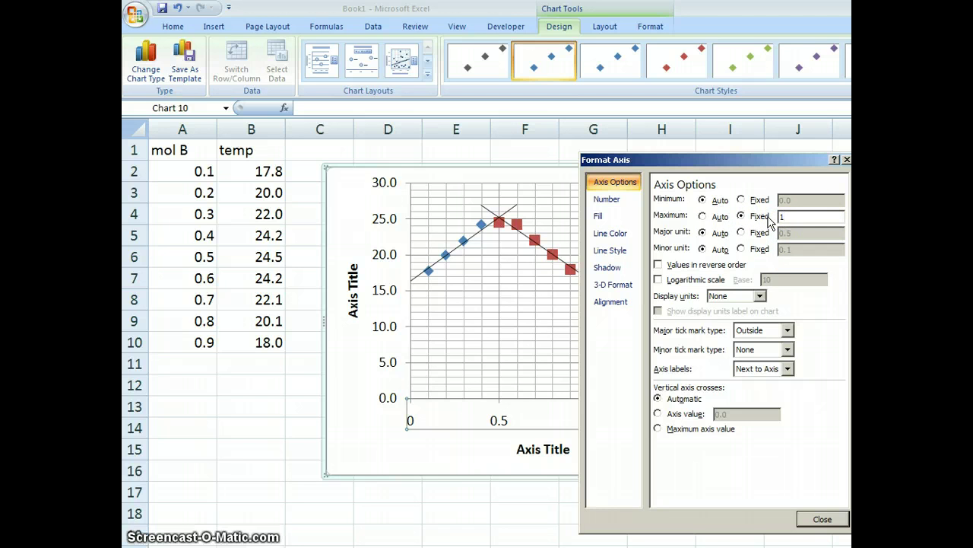
left_click(822, 518)
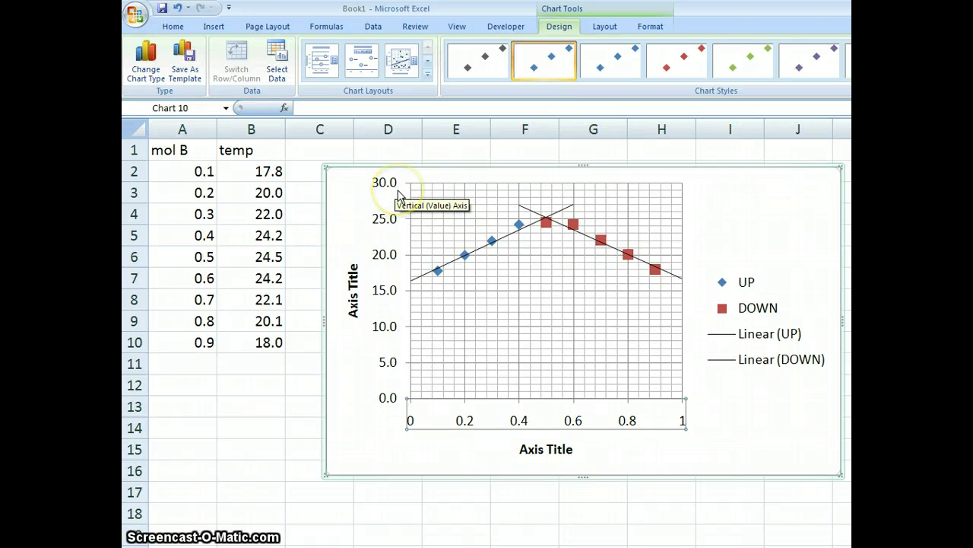
Step: Fix the vertical axis scale to a minimum of 15 and a maximum of 27
right_click(410, 242)
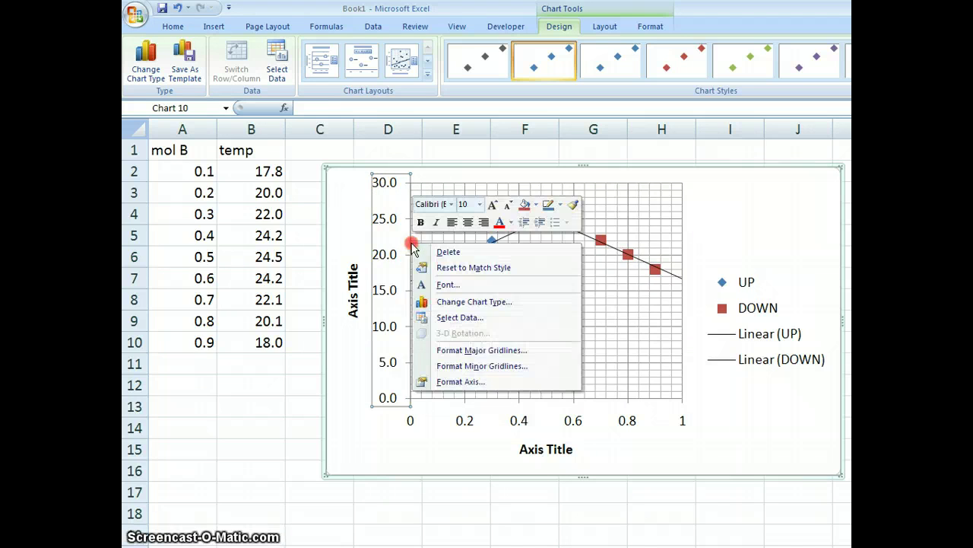
left_click(482, 382)
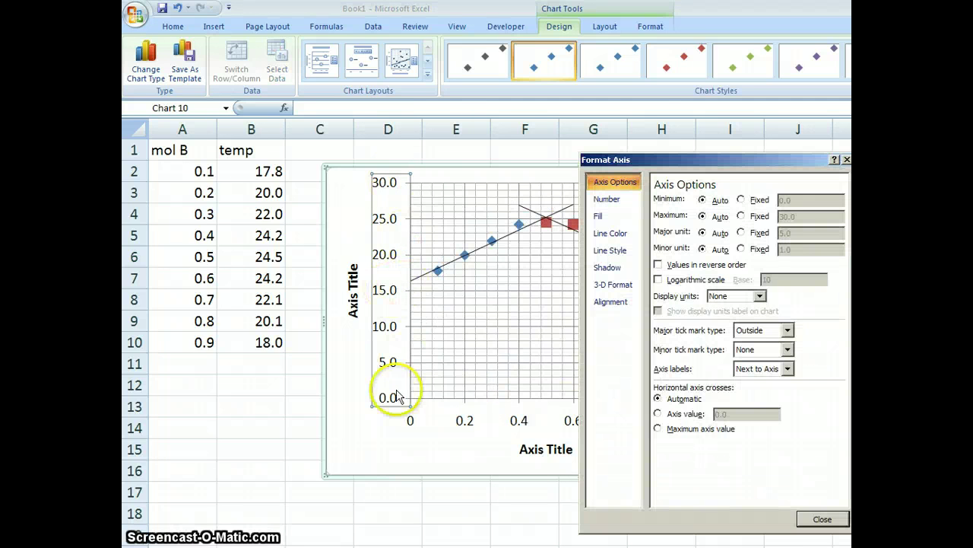
left_click(742, 201)
left_click(805, 200)
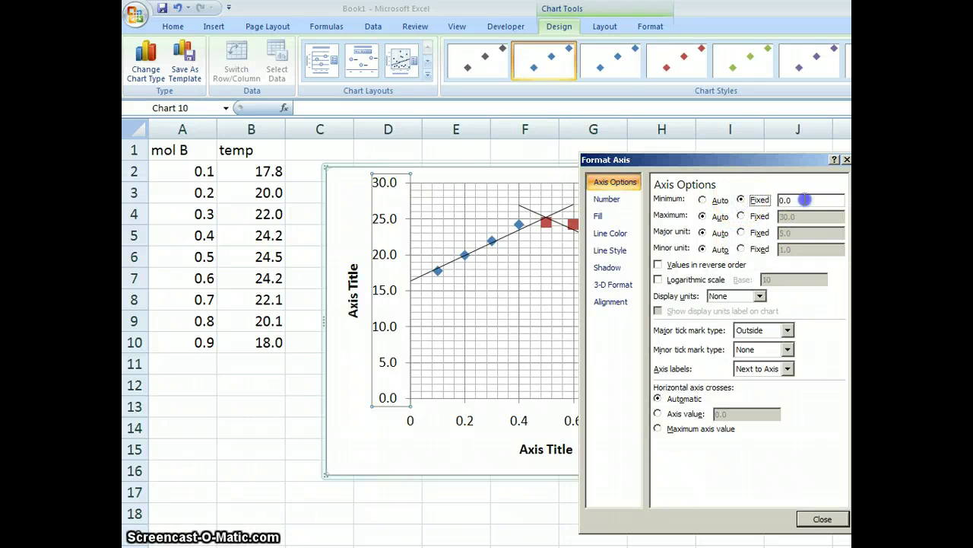
left_click(771, 200)
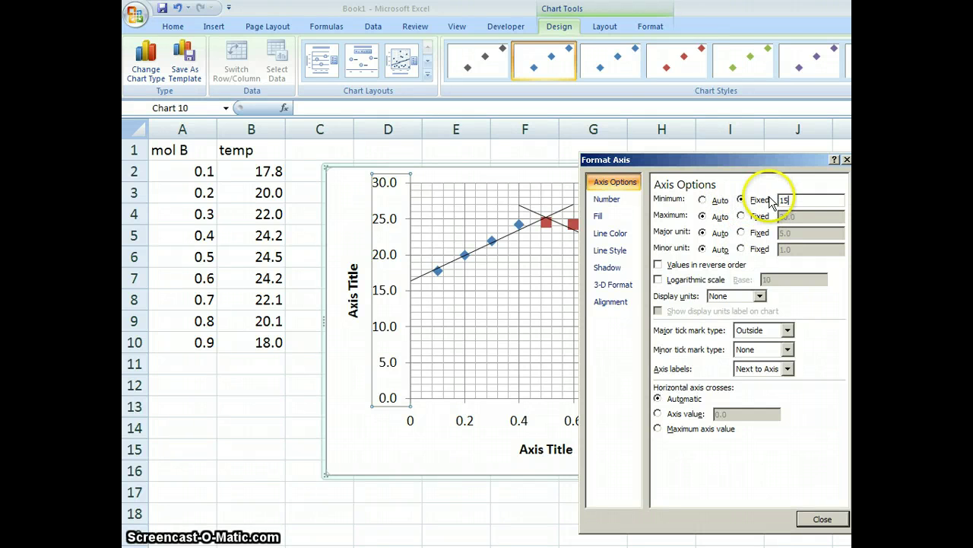
left_click(761, 216)
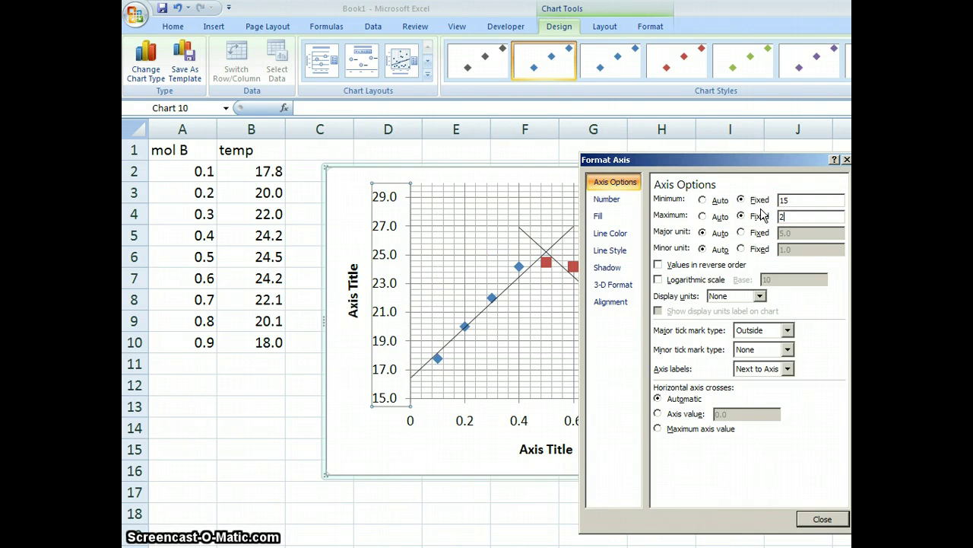
type("27")
left_click(823, 519)
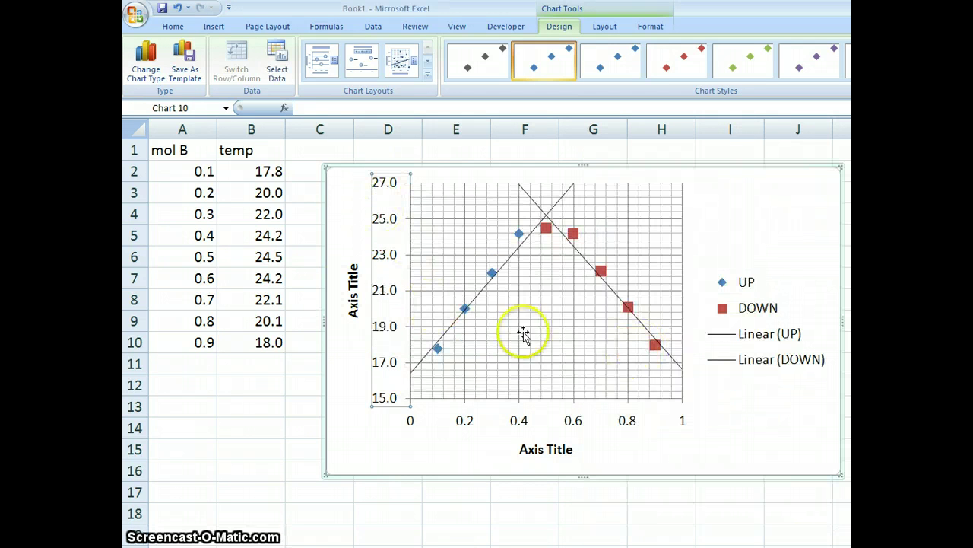
Step: Delete the legend from the UP and DOWN scatter chart
left_click(752, 220)
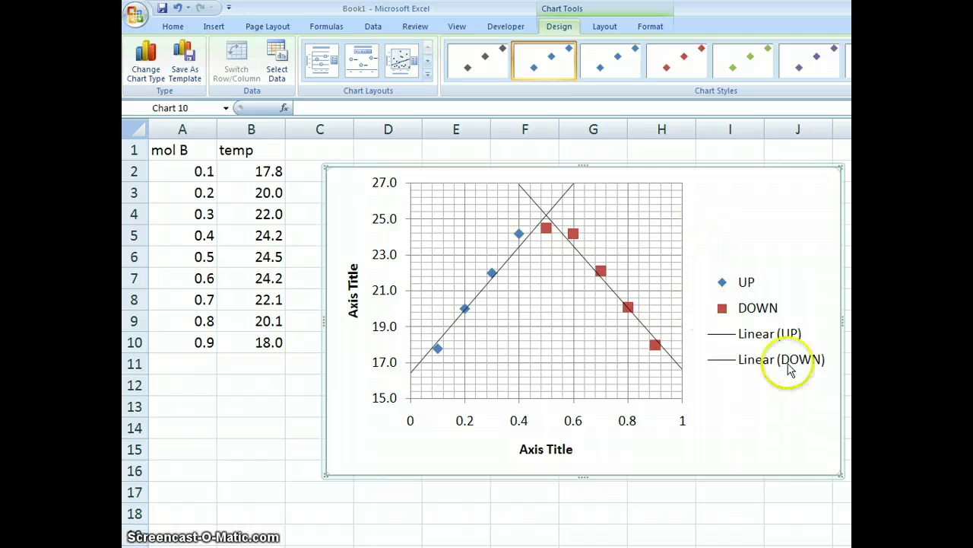
left_click(756, 293)
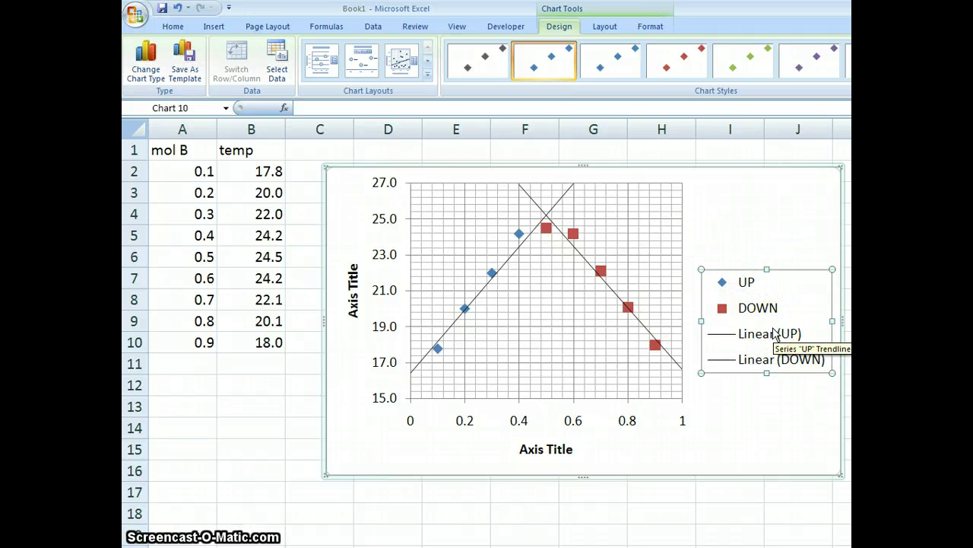
key("Delete")
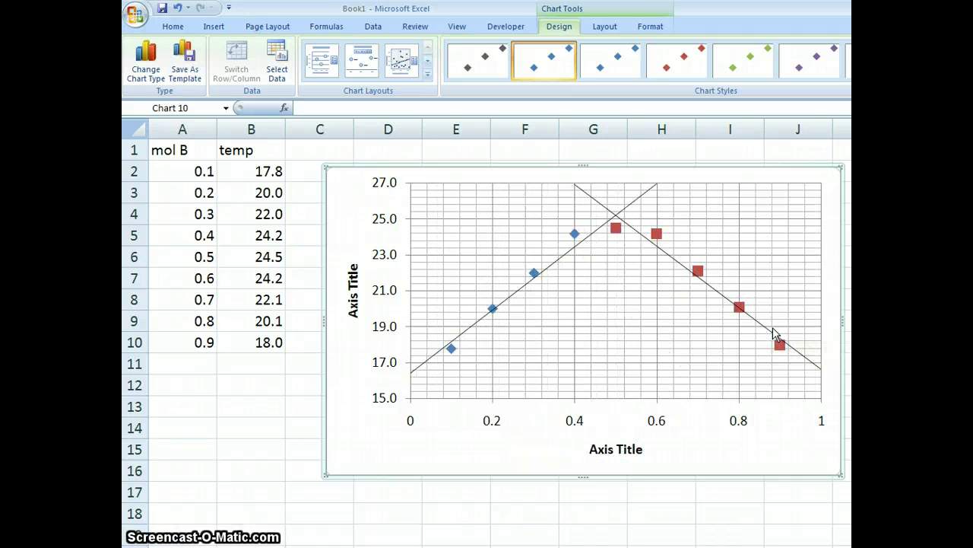
Step: Replace the vertical axis title placeholder with "Temp (°C)"
left_click(615, 29)
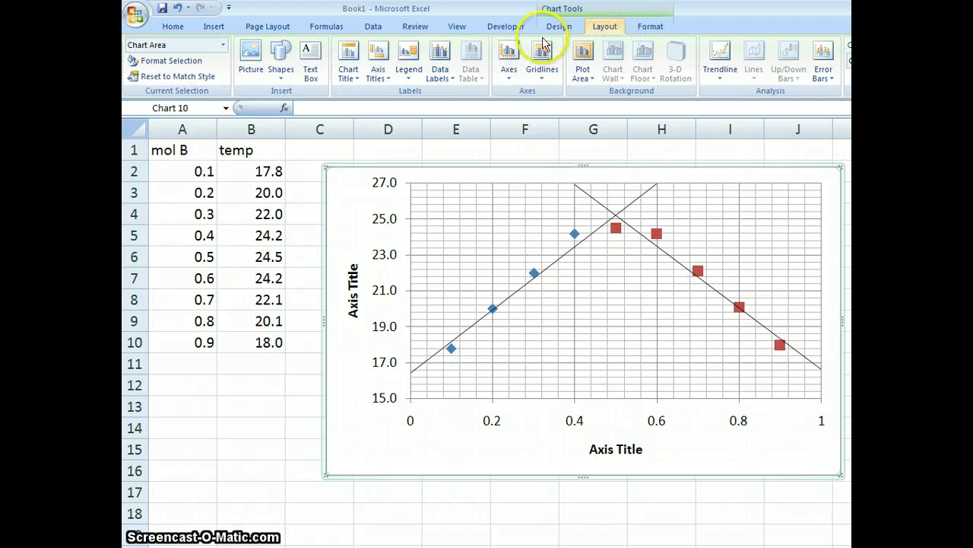
left_click(354, 315)
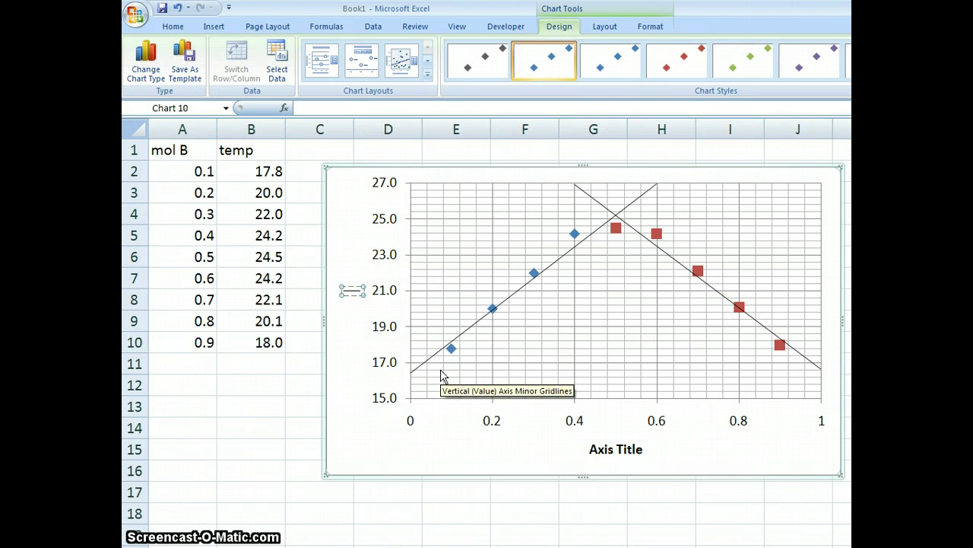
type("Tempe (°C)")
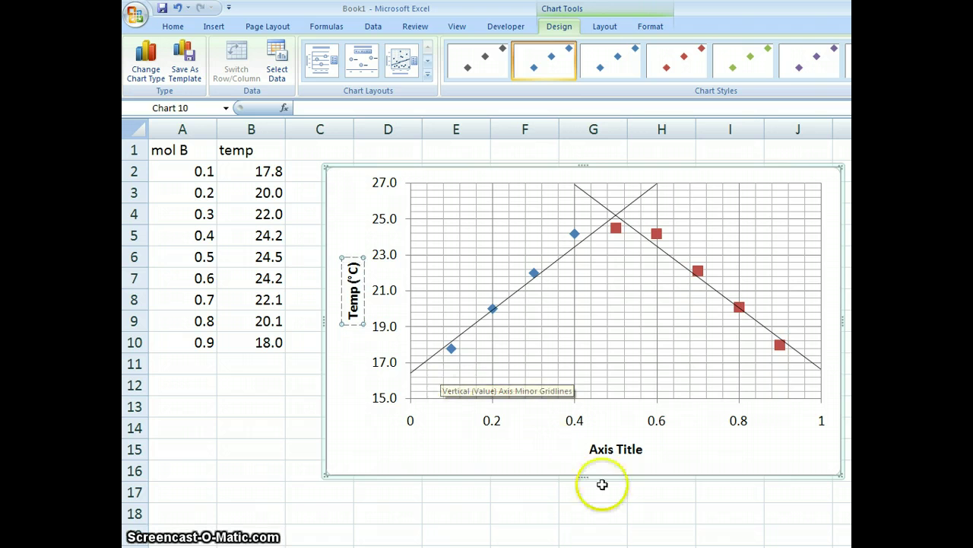
Step: Replace the horizontal axis title placeholder with "mol of B"
left_click(624, 451)
left_click(624, 451)
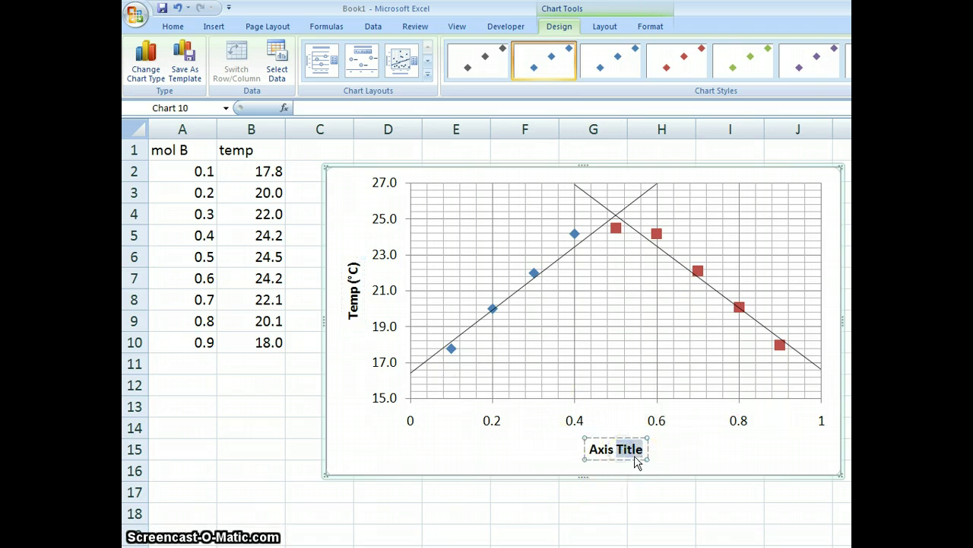
key("BackSpace")
key("BackSpace")
key("BackSpace")
key("BackSpace")
key("BackSpace")
key("BackSpace")
key("BackSpace")
key("BackSpace")
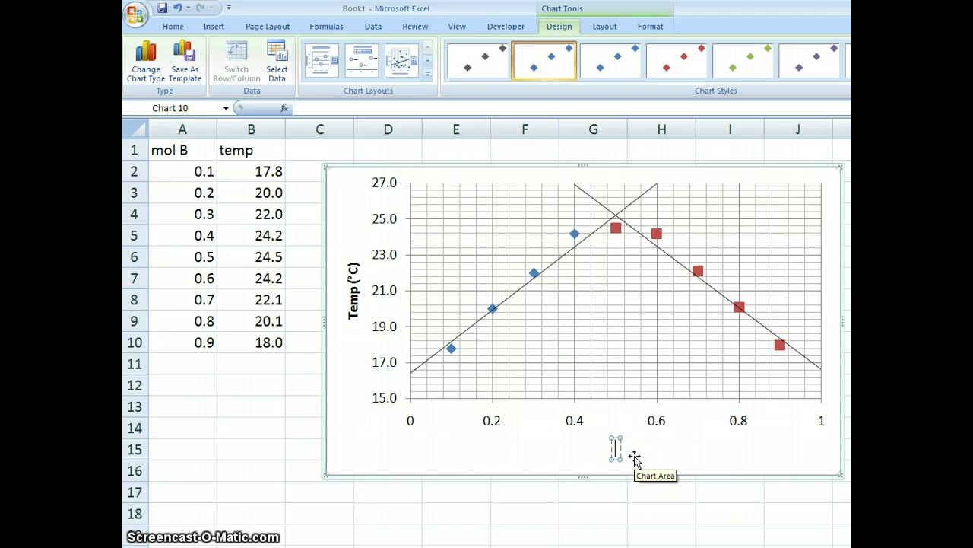
type("mol of B")
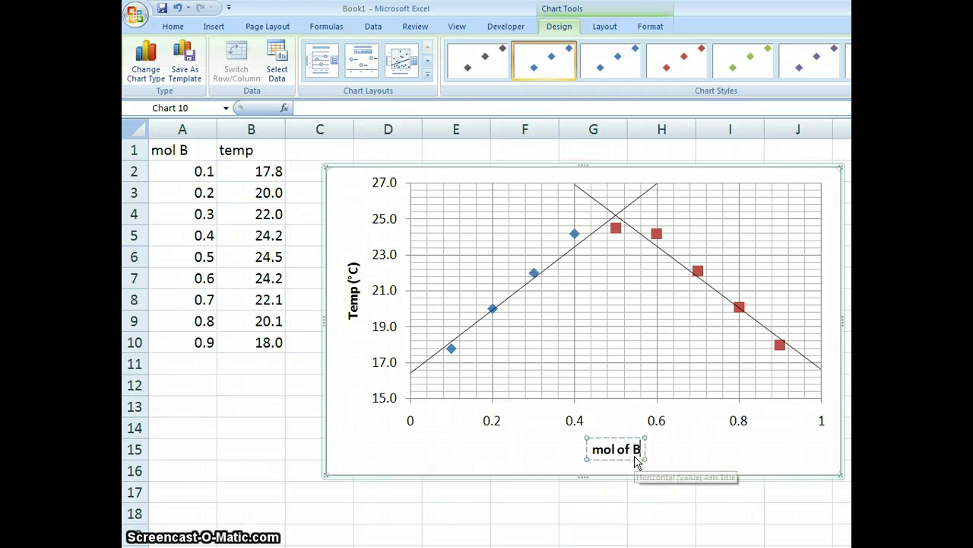
left_click(504, 363)
left_click(443, 441)
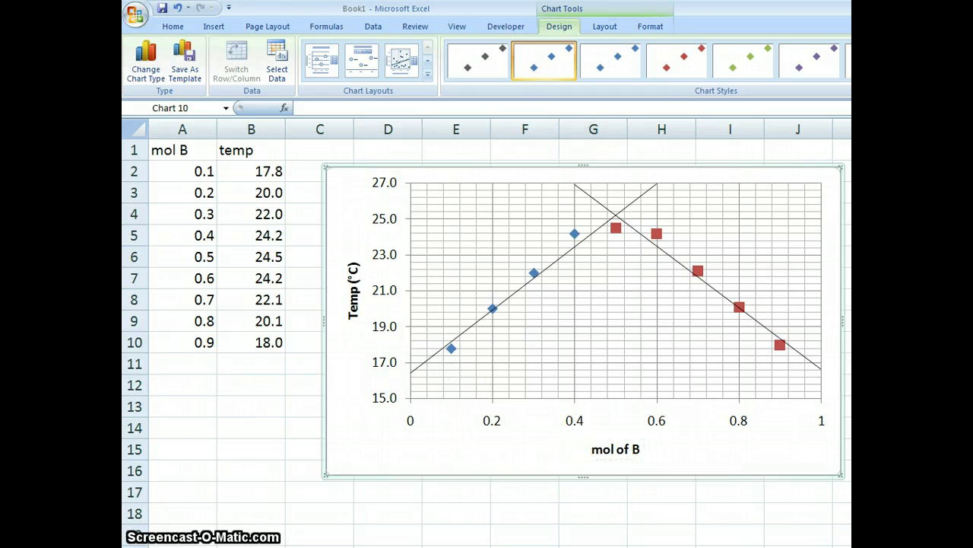
Step: Add a chart title using the Above Chart option
left_click(595, 29)
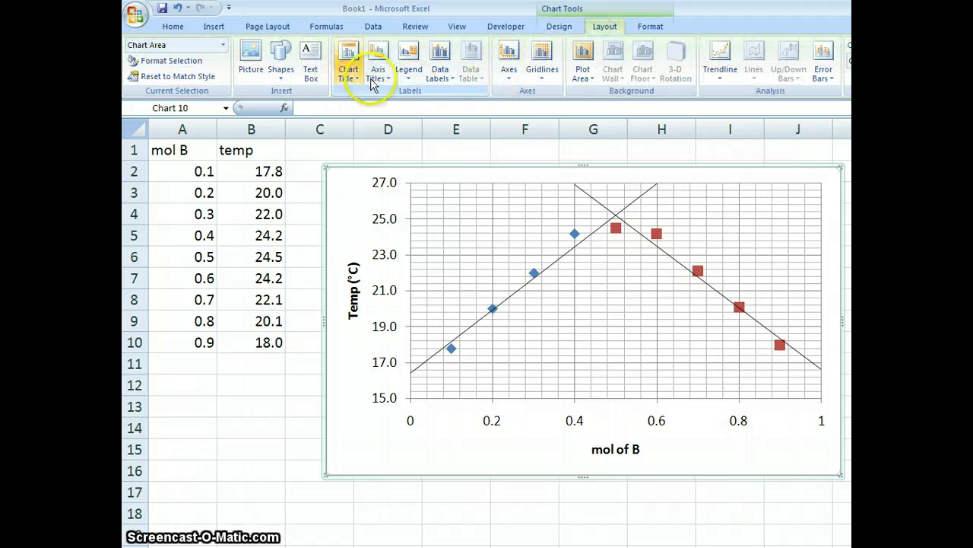
left_click(380, 76)
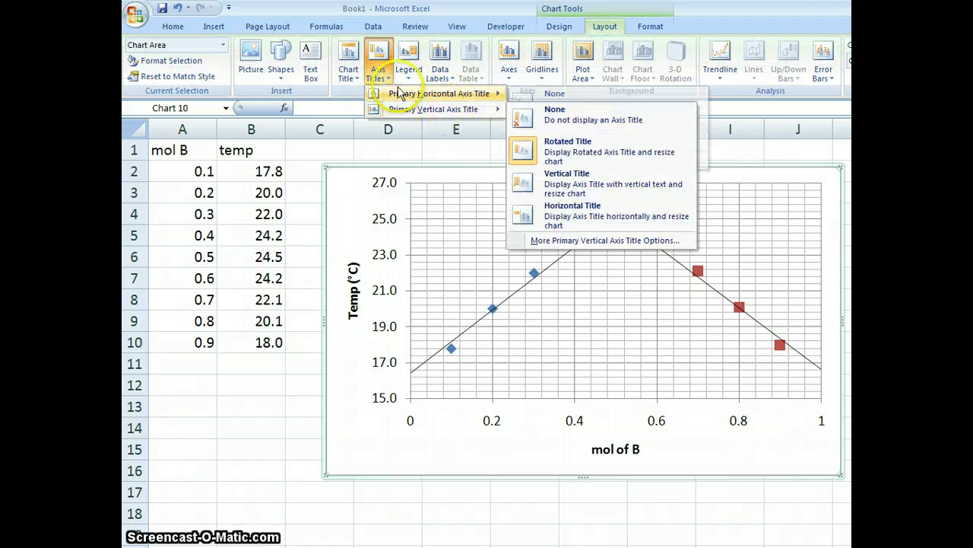
left_click(352, 81)
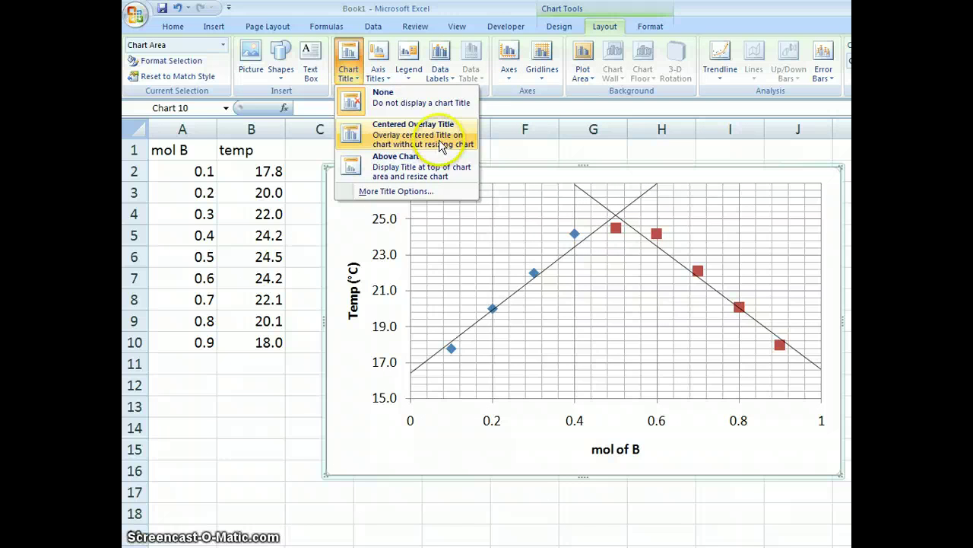
left_click(434, 171)
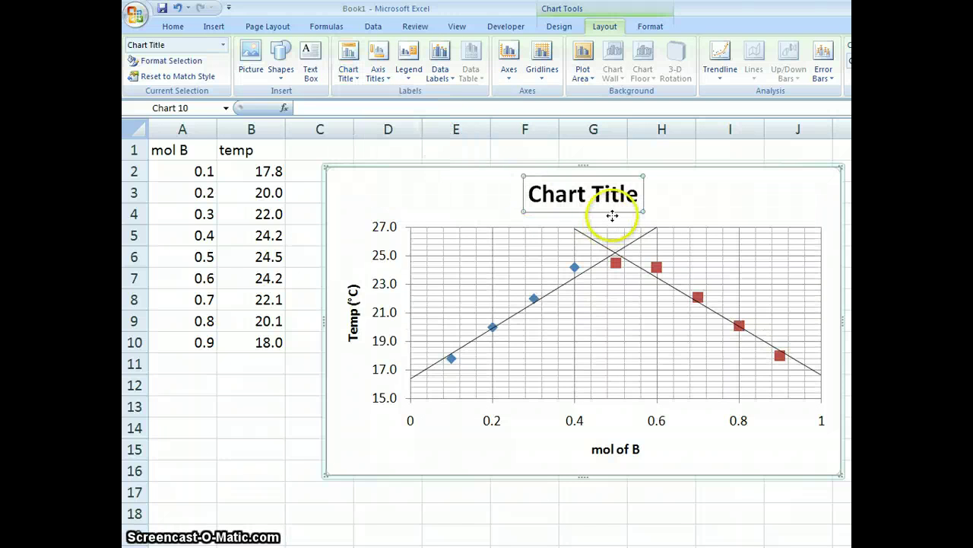
Step: Replace the chart title placeholder with "Graph of Temperature vs. Mol of B Used"
left_click(598, 191)
type("h")
left_click(604, 190)
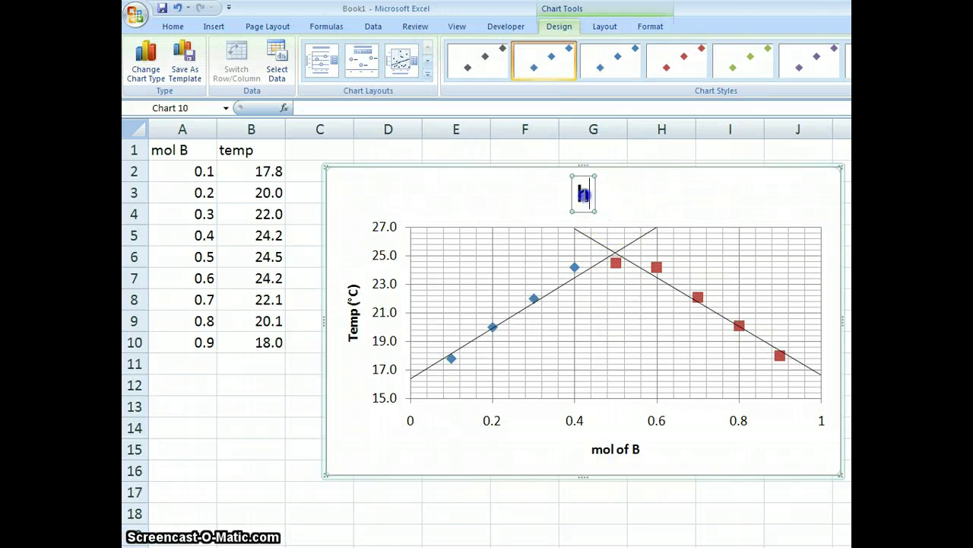
key("BackSpace")
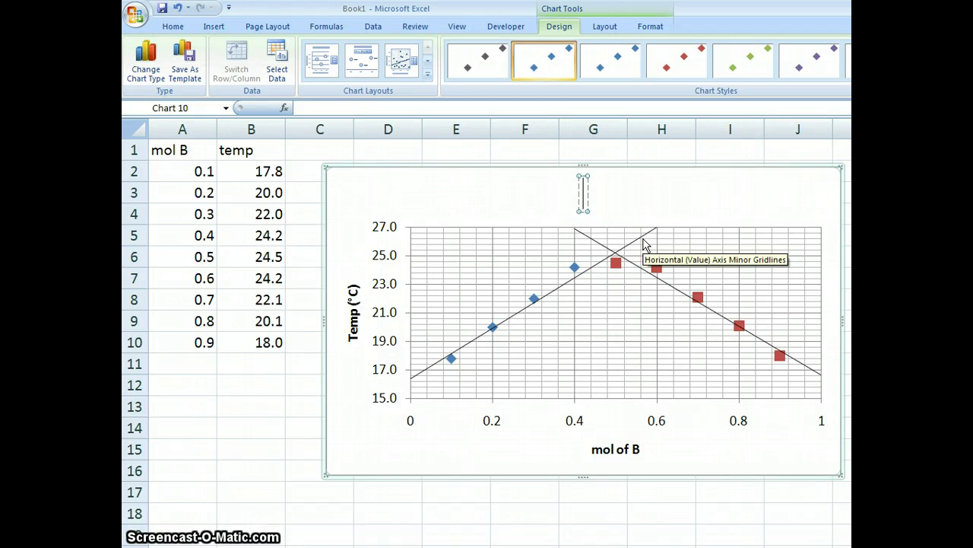
type("Graph o")
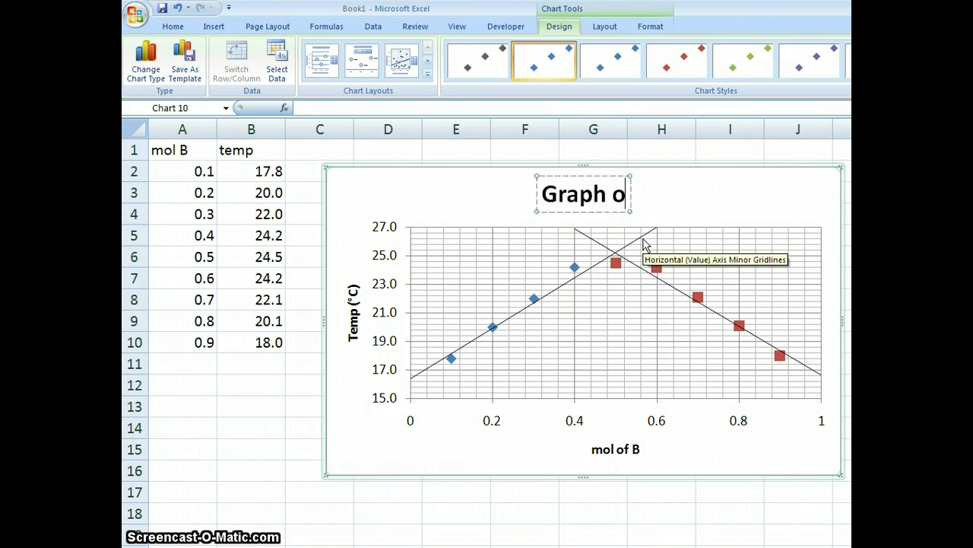
type("f Temperat")
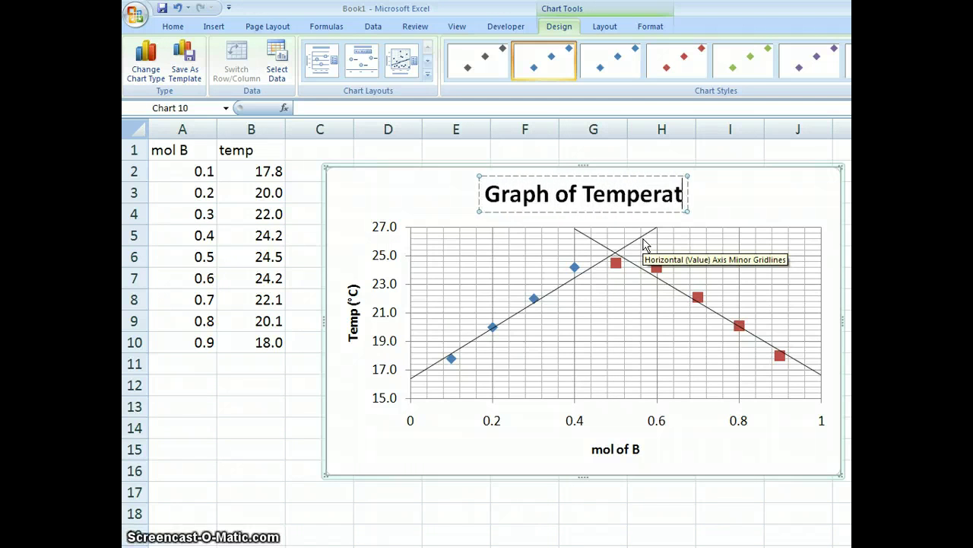
type("ure vs. Mol")
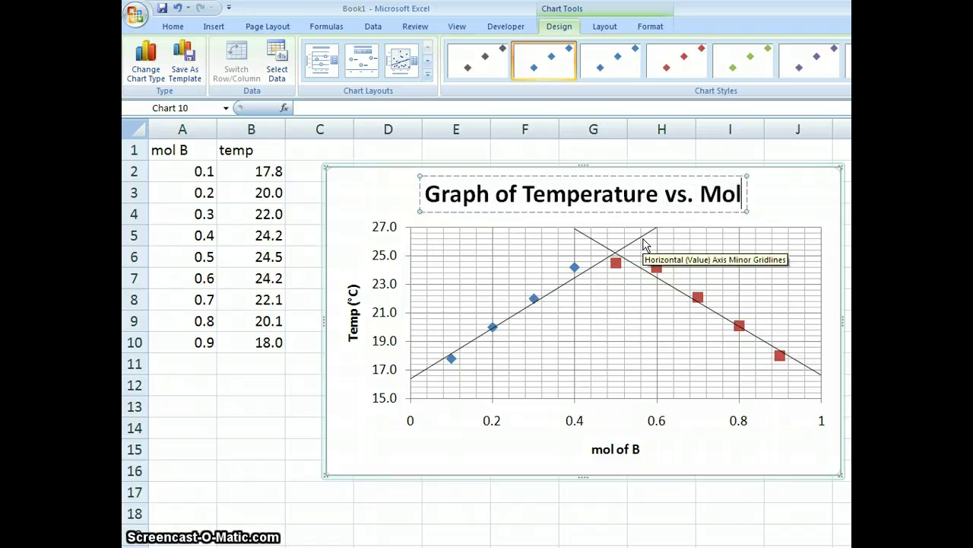
type(" of B Used")
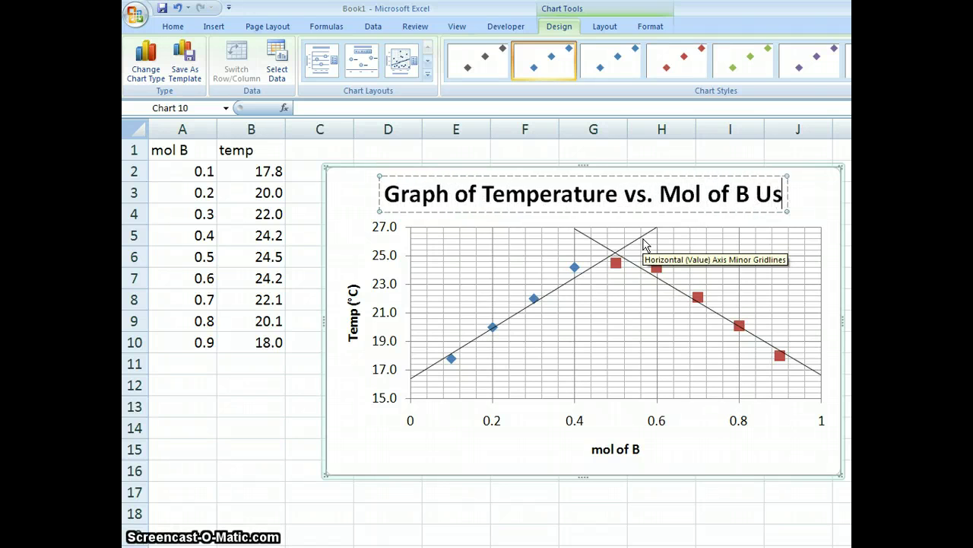
Step: Reduce the font size of the whole chart title by two size increments and deselect the title
left_click(613, 210)
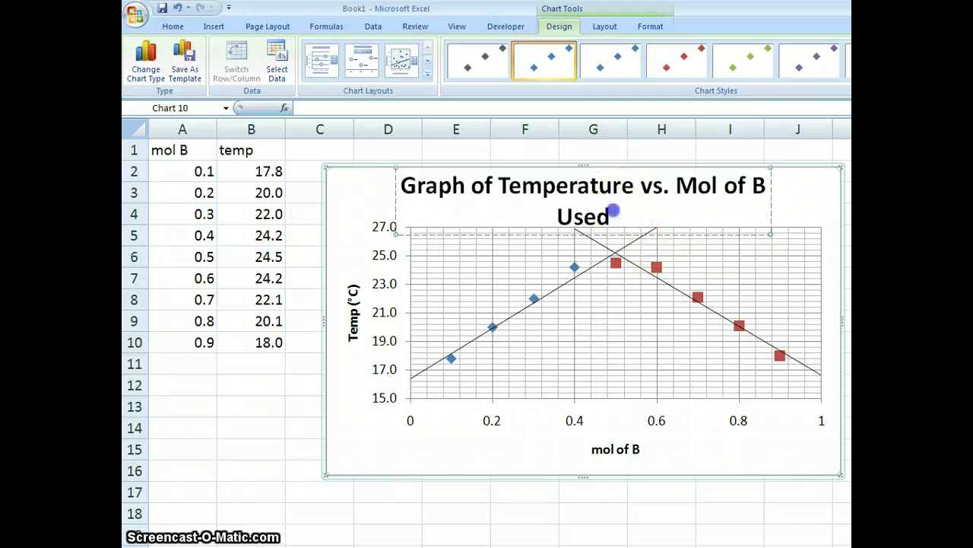
left_click_drag(601, 215, 372, 173)
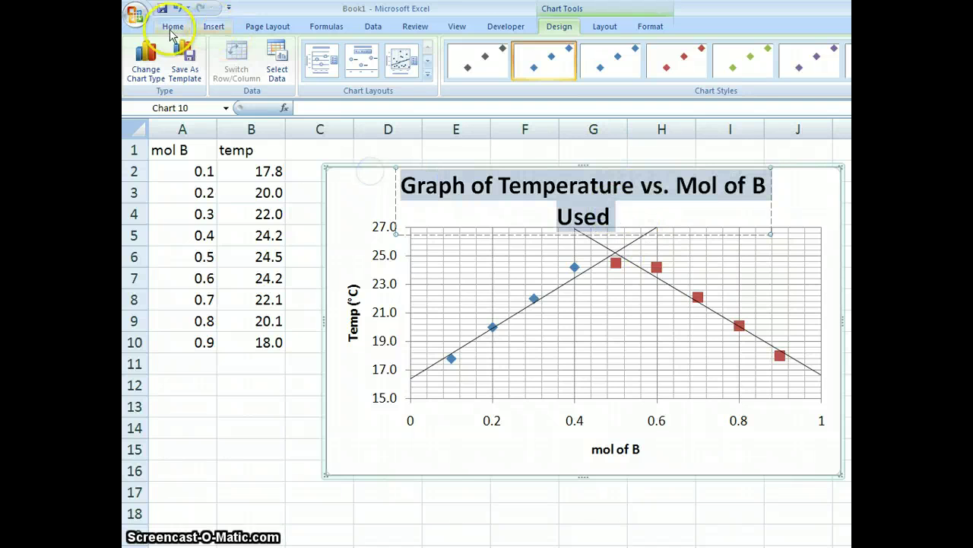
left_click(170, 27)
left_click(362, 53)
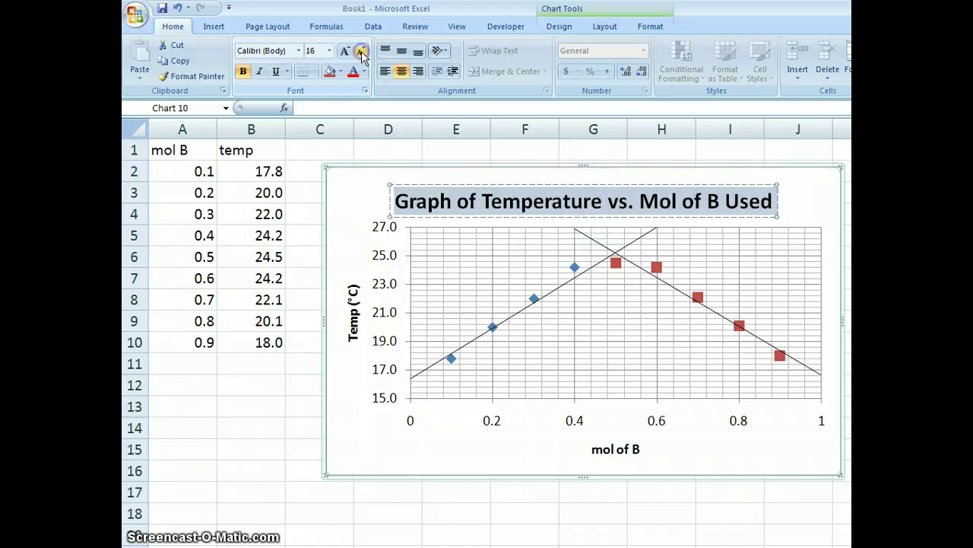
left_click(362, 53)
left_click(814, 195)
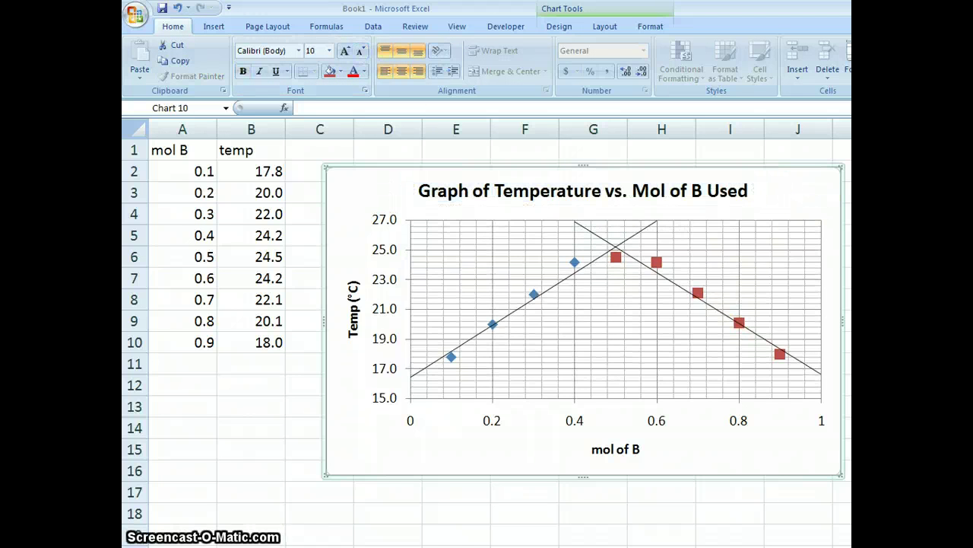
Step: Draw a straight vertical line through the trendlines' intersection, extending down to just below the horizontal axis
left_click(216, 27)
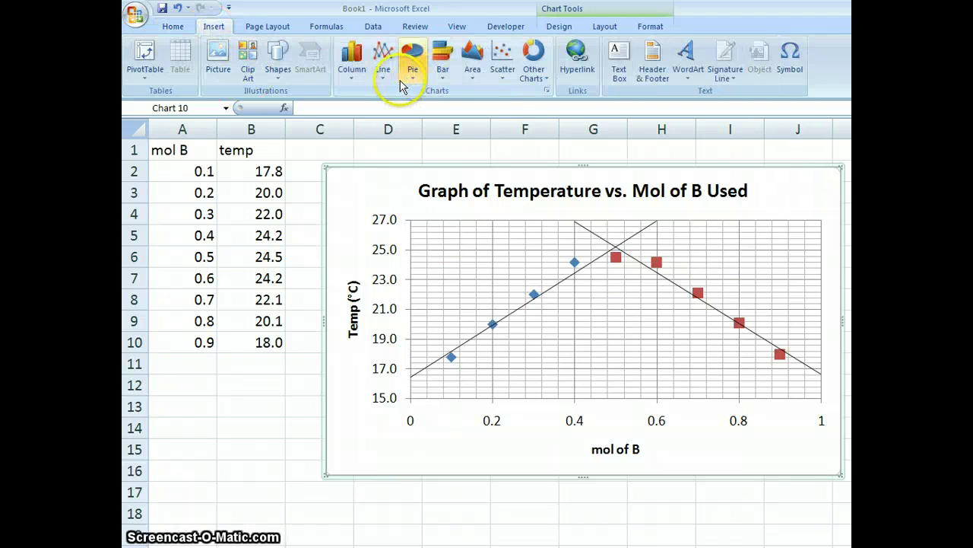
left_click(277, 61)
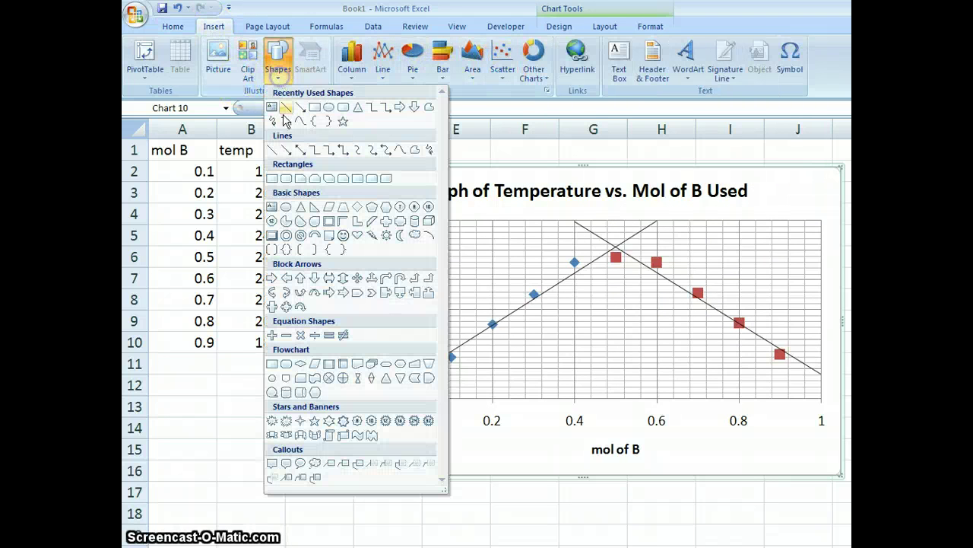
left_click(275, 73)
left_click(278, 64)
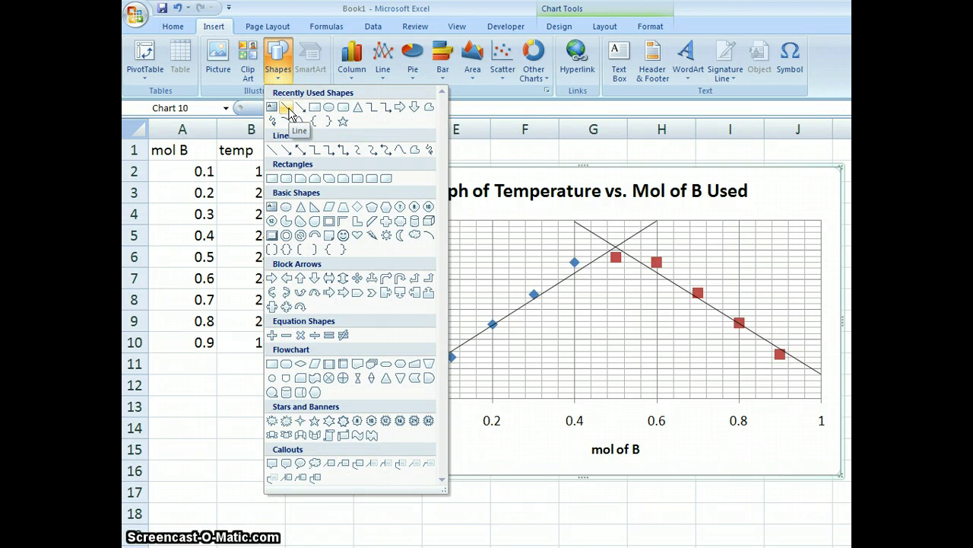
left_click(287, 109)
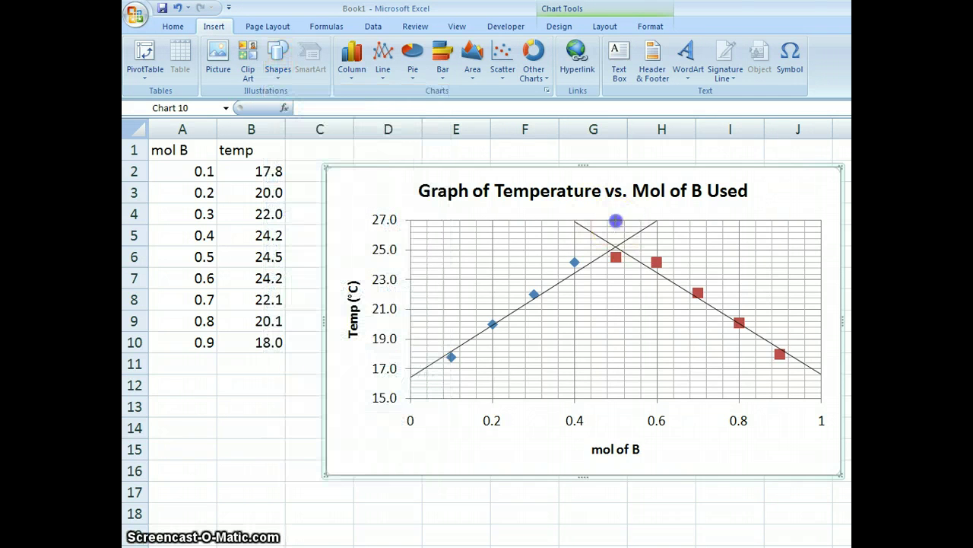
left_click_drag(610, 404, 593, 383)
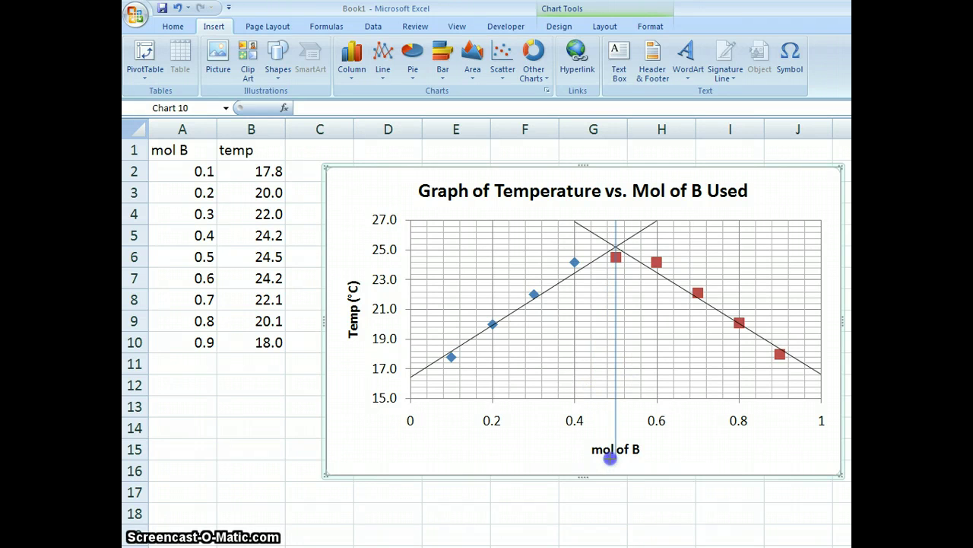
left_click_drag(616, 450, 616, 452)
left_click_drag(615, 408, 531, 398)
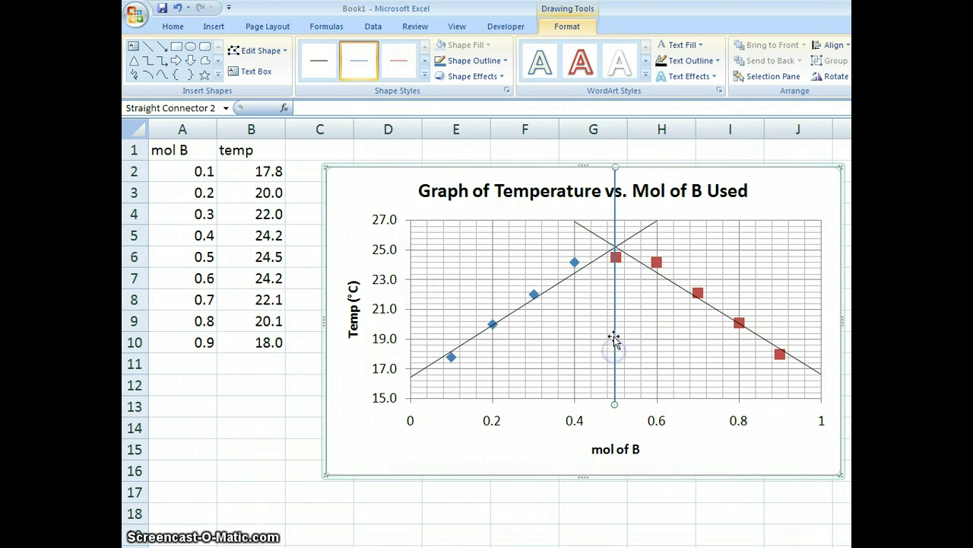
Step: Try to adjust the upper end of the vertical line that crosses the chart title, and delete the line
mouse_move(616, 165)
left_mouse_down()
mouse_move(615, 180)
mouse_move(615, 169)
left_mouse_up()
left_click(706, 251)
left_click(616, 212)
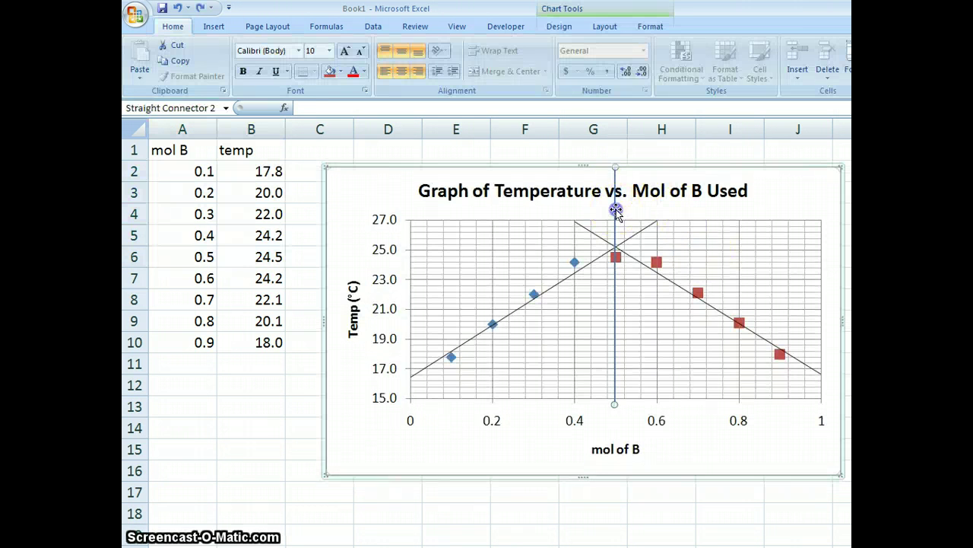
left_click_drag(616, 207, 612, 211)
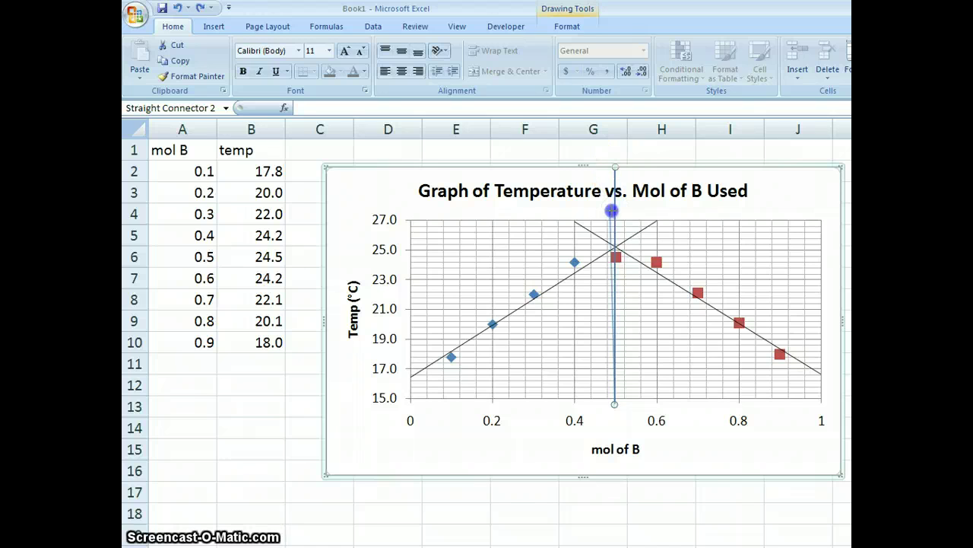
left_click_drag(647, 290, 647, 302)
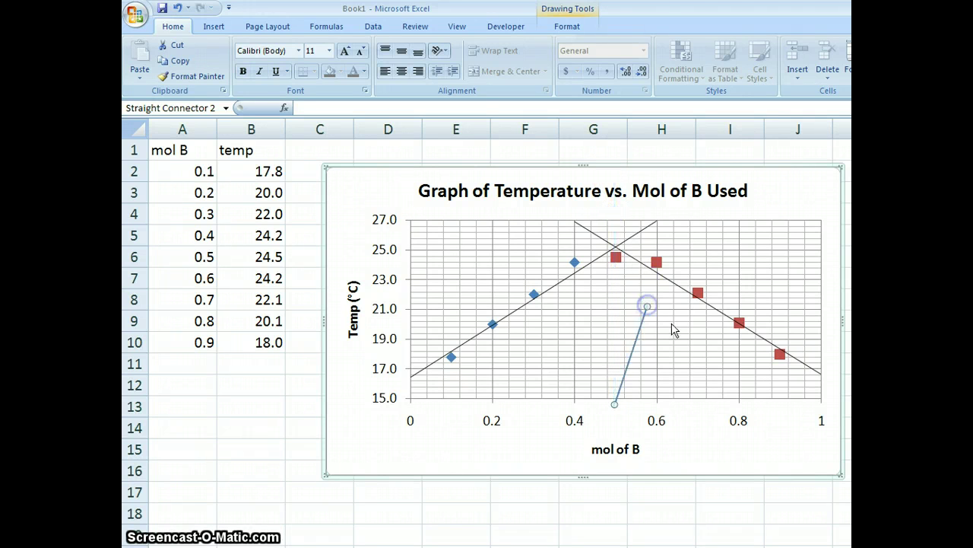
key("Delete")
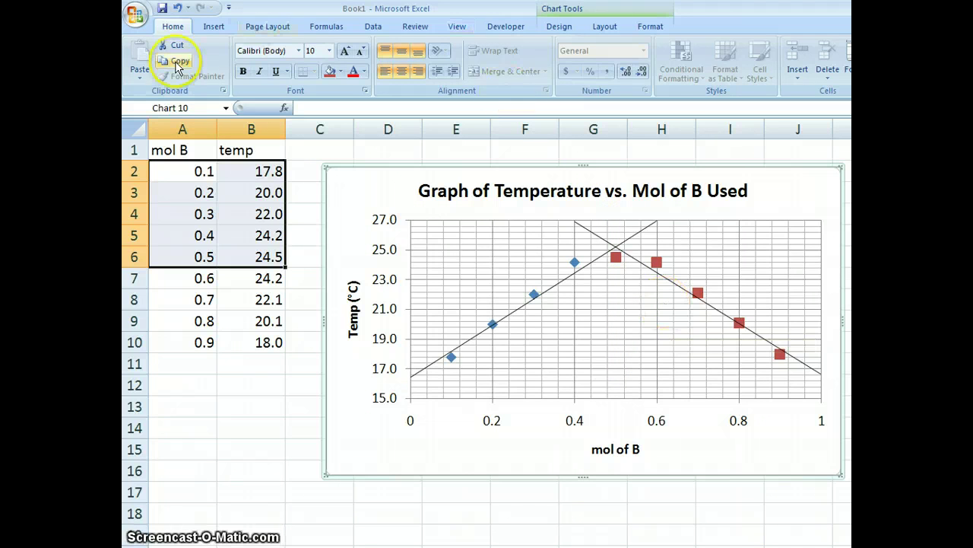
Step: Draw a straight vertical line near the trendlines' intersection, from the plot area's upper edge down to the horizontal axis
left_click(214, 26)
left_click(273, 82)
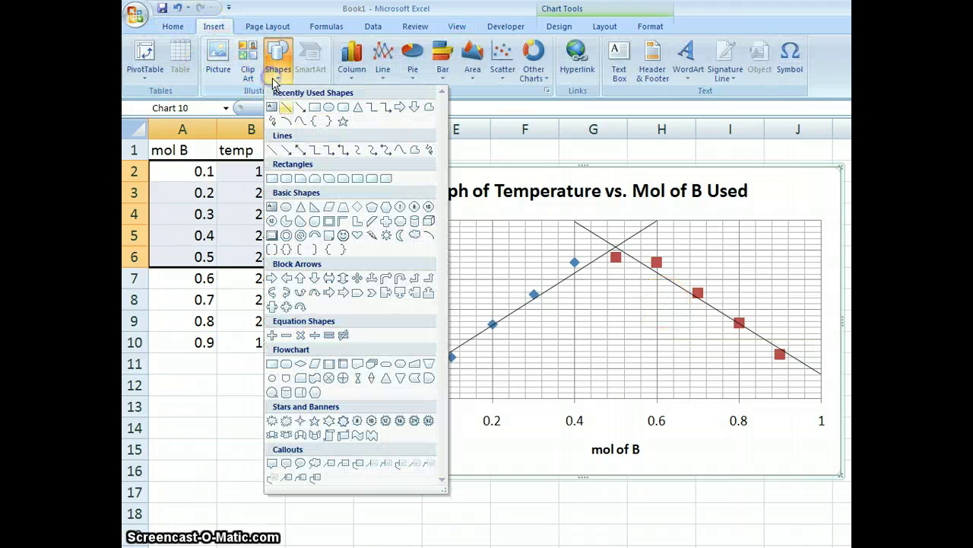
left_click(317, 106)
left_click_drag(612, 218, 613, 219)
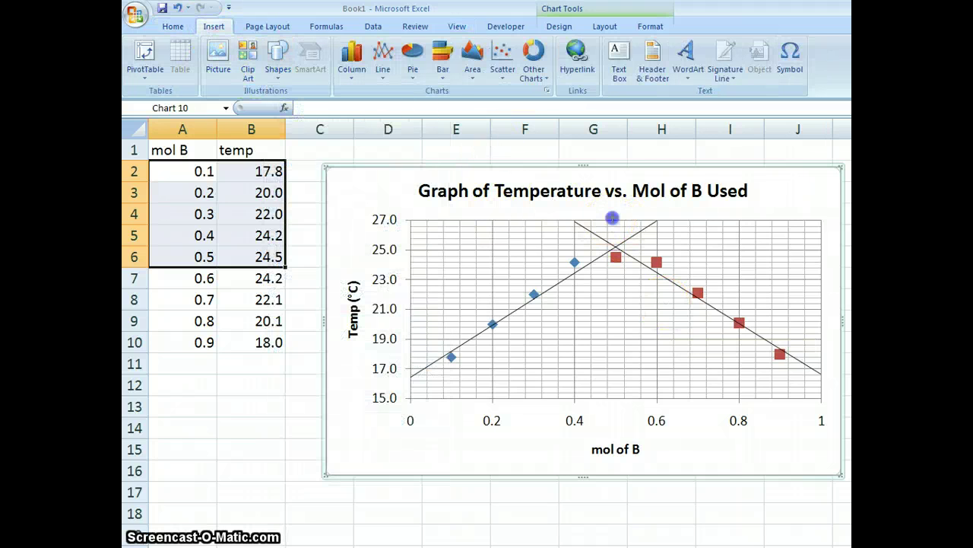
left_click_drag(609, 371, 612, 396)
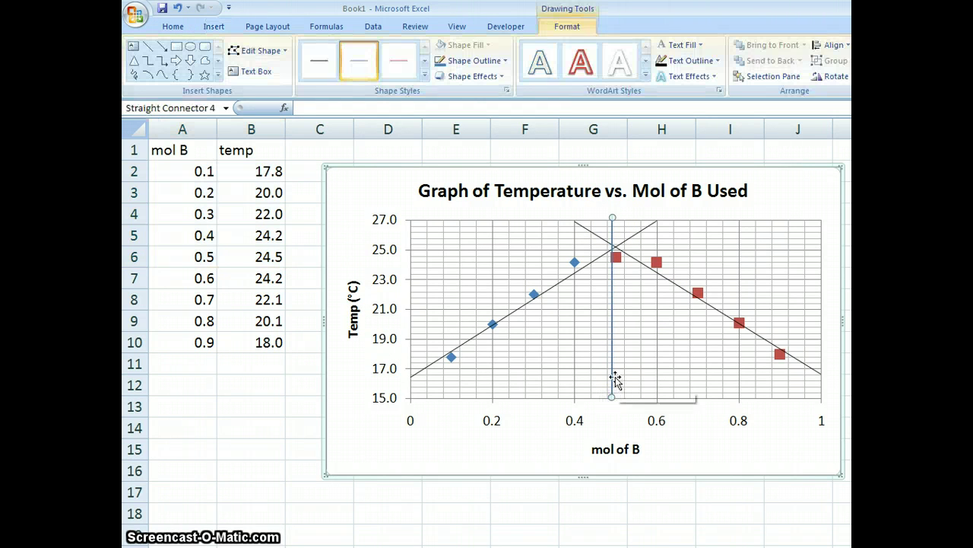
Step: Move the vertical line to 0.5 on the horizontal axis so it passes through the trendlines' intersection, and deselect it
left_click(615, 380)
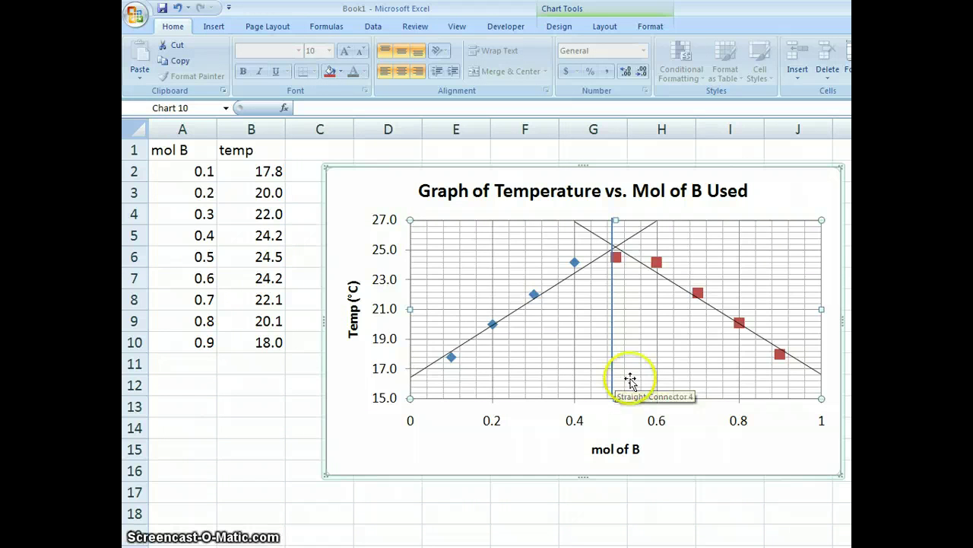
left_click(613, 379)
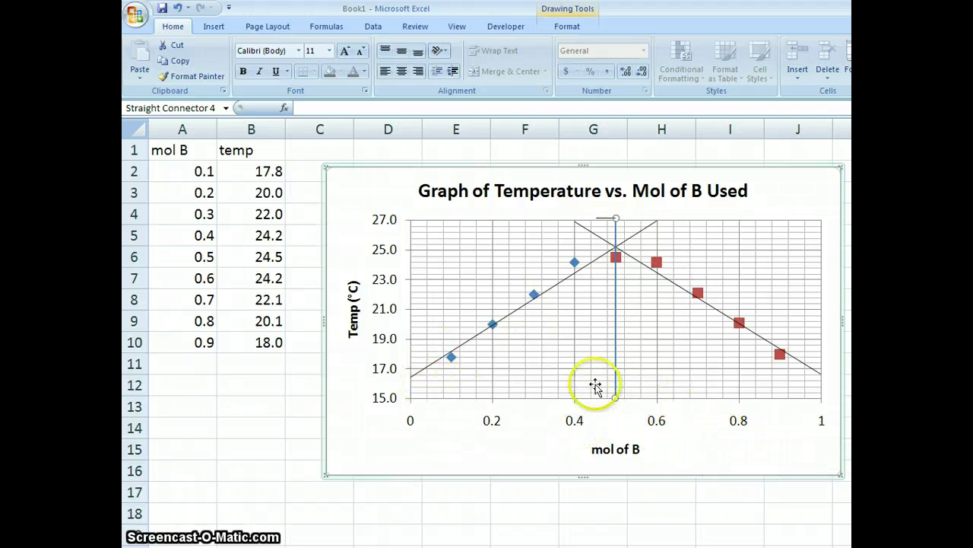
left_click(386, 452)
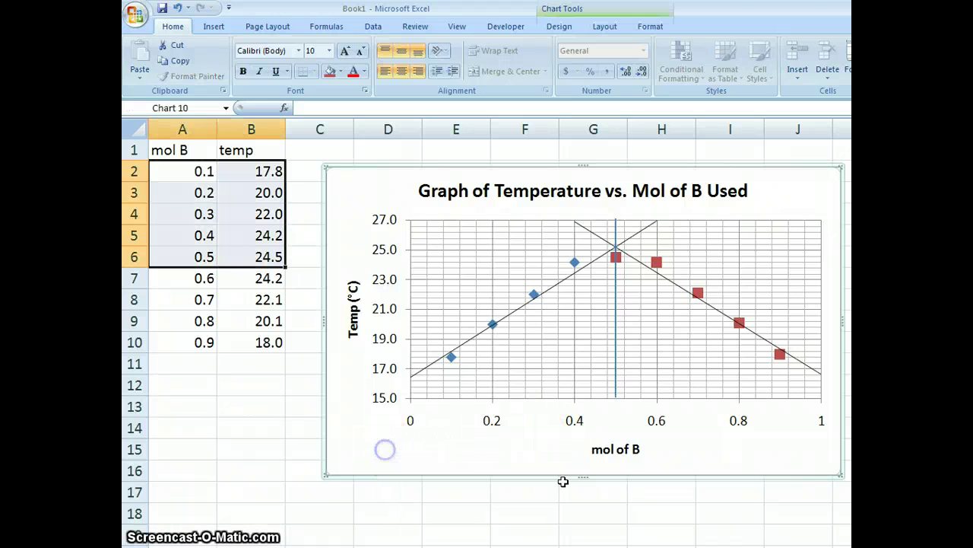